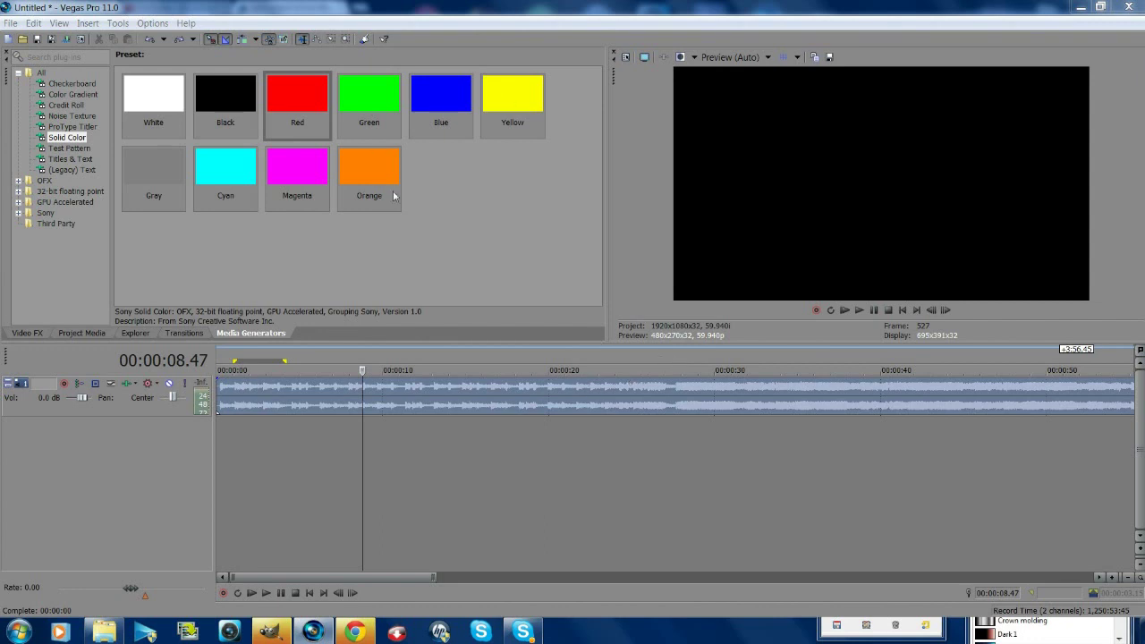
- Switch to the Project Media list showing the imported Mt Eden Dubstep MP3
left_click(79, 333)
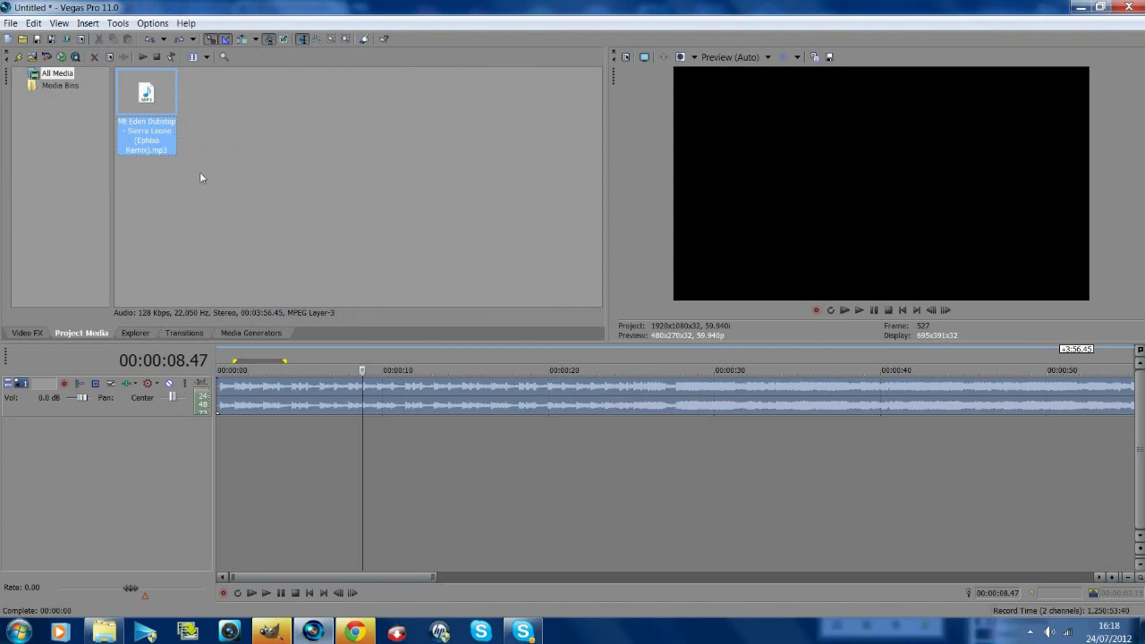
- Drag the '1440 crane re-render' clip from the Videos library onto the Vegas timeline
left_click(248, 107)
left_click(103, 631)
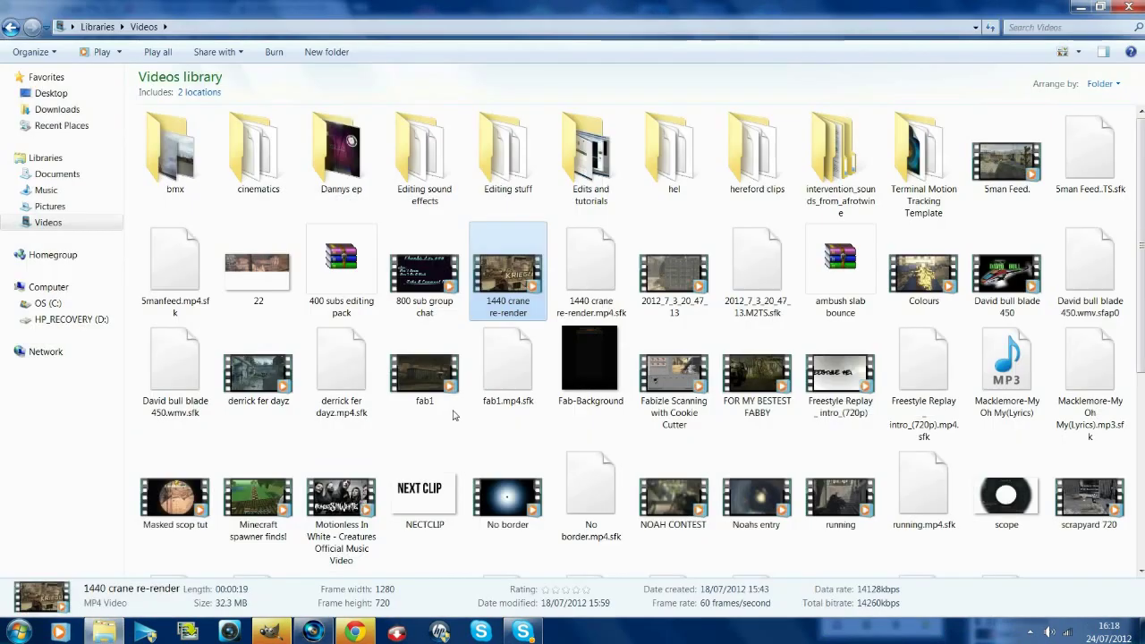
left_click_drag(491, 287, 435, 373)
left_click(463, 436)
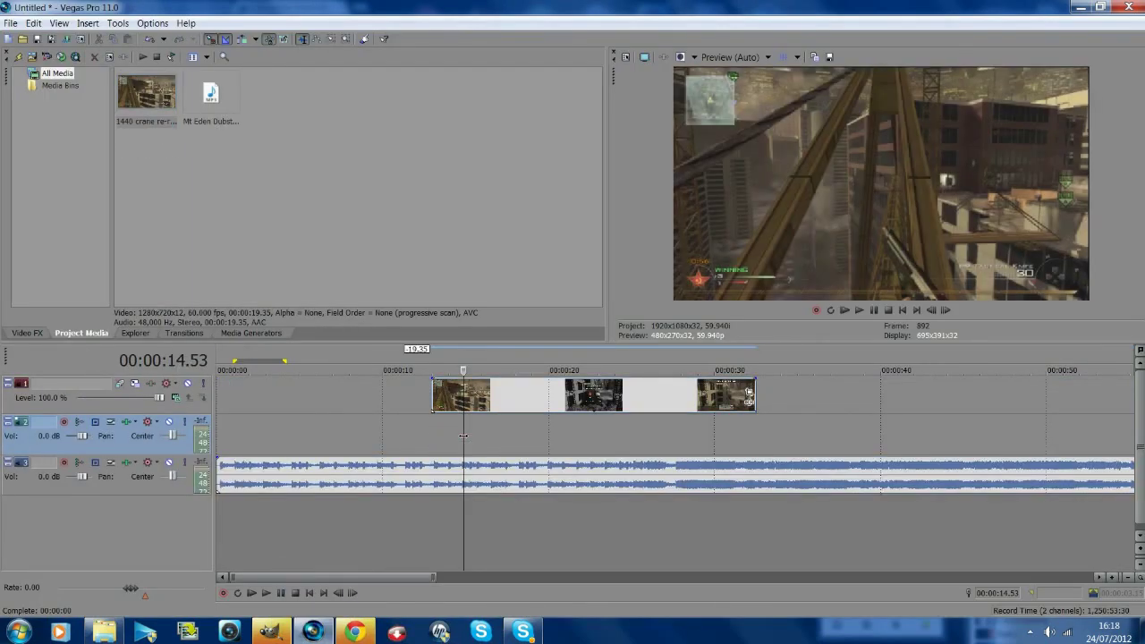
- Set the crane clip's properties to Disable resample with Maintain aspect ratio off, then preview around 25 seconds
right_click(511, 396)
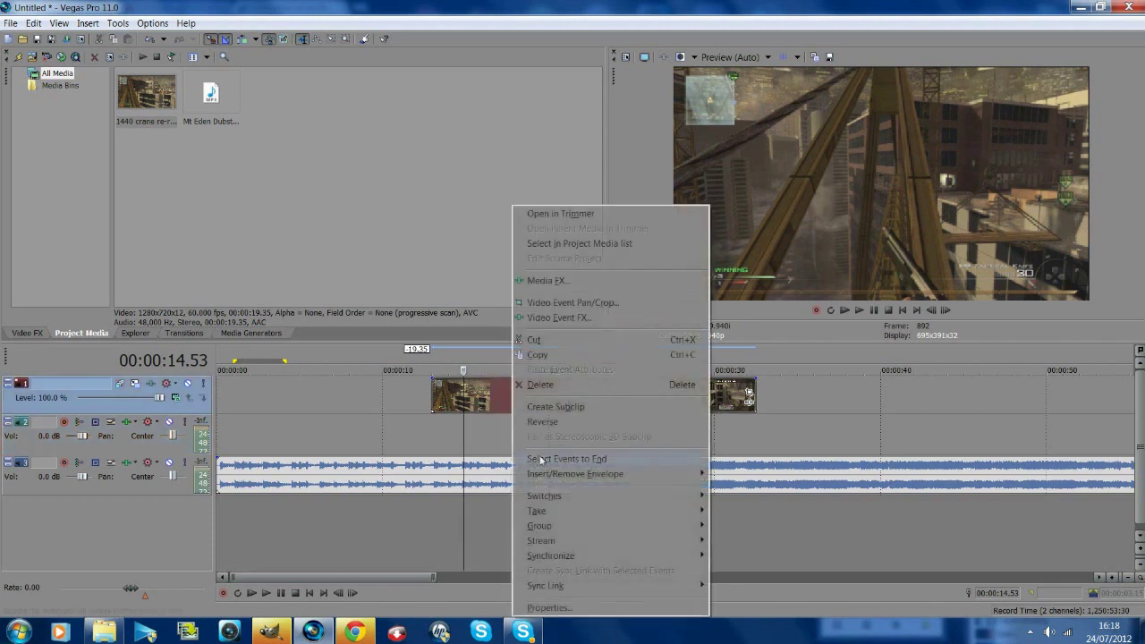
left_click(536, 607)
left_click(467, 262)
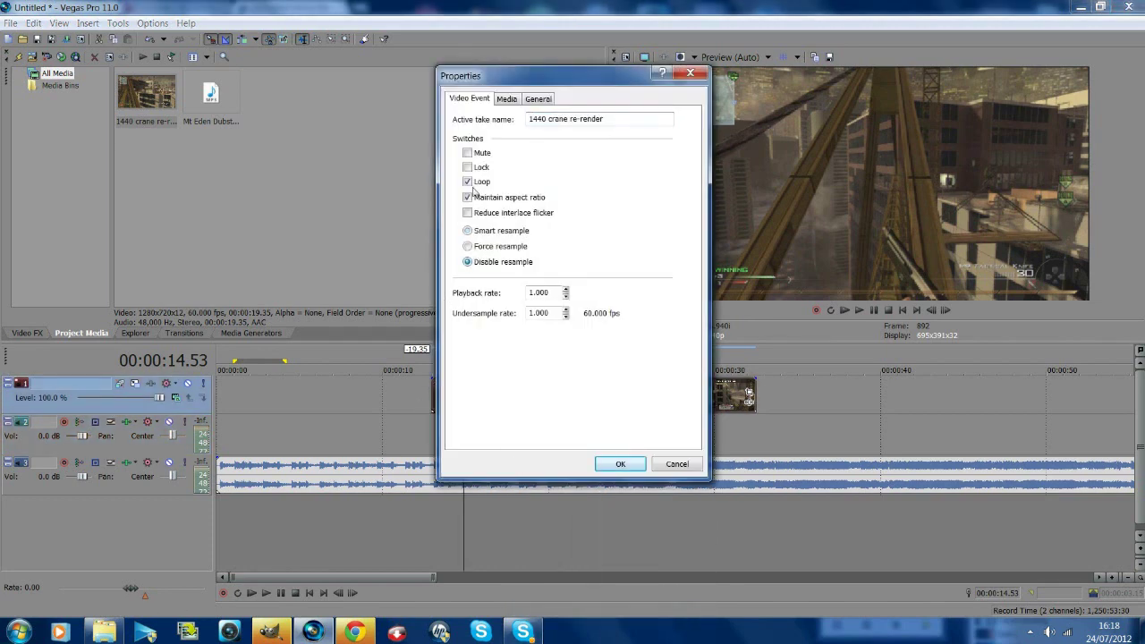
left_click(467, 197)
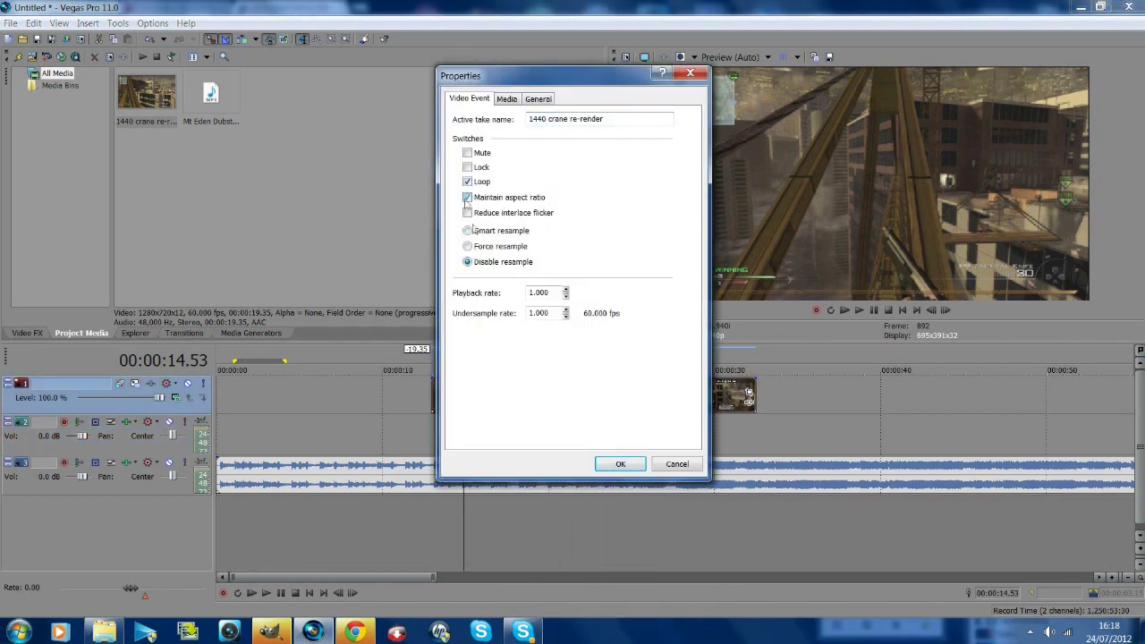
left_click(620, 463)
left_click(266, 410)
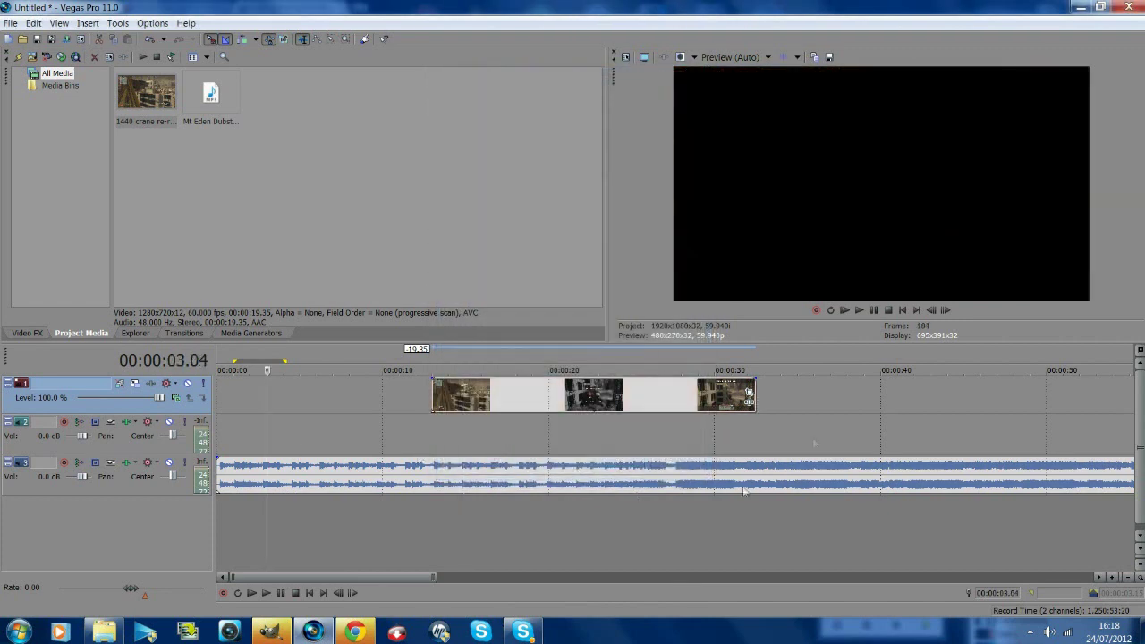
left_click(638, 431)
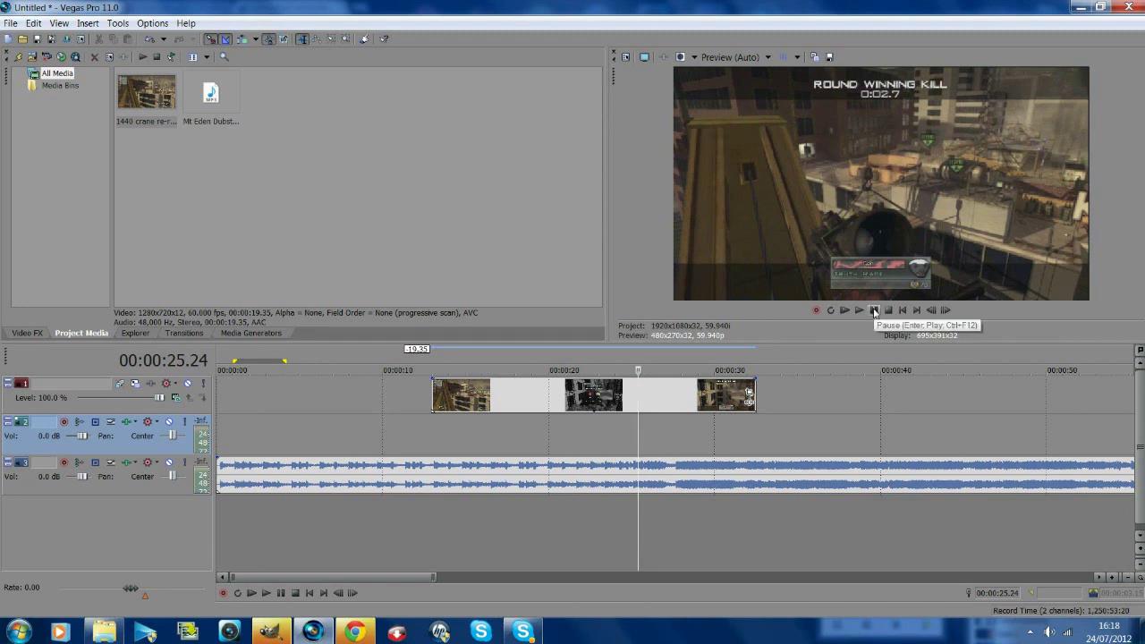
- Trim the song's opening up to the drop near 28.15 and move it to the project start
left_click(875, 311)
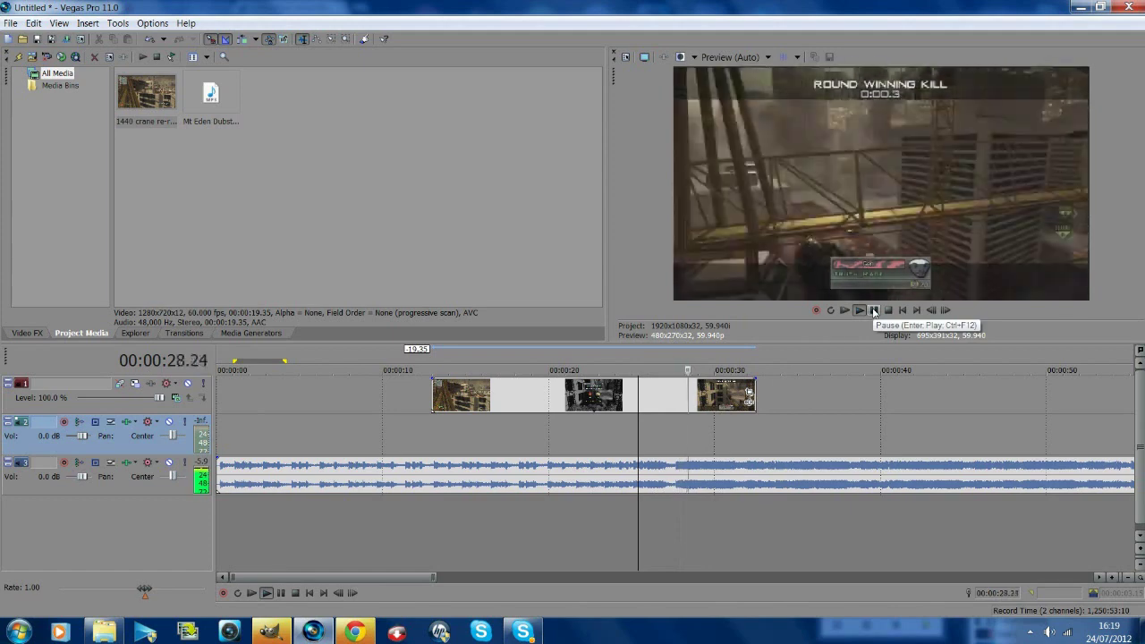
left_click(875, 311)
key("Left")
key("Left")
key("Left")
key("Left")
key("Left")
key("Left")
key("Left")
key("Left")
key("Left")
key("Left")
key("Left")
key("Left")
key("Left")
key("Left")
key("Left")
key("Left")
key("Left")
key("Left")
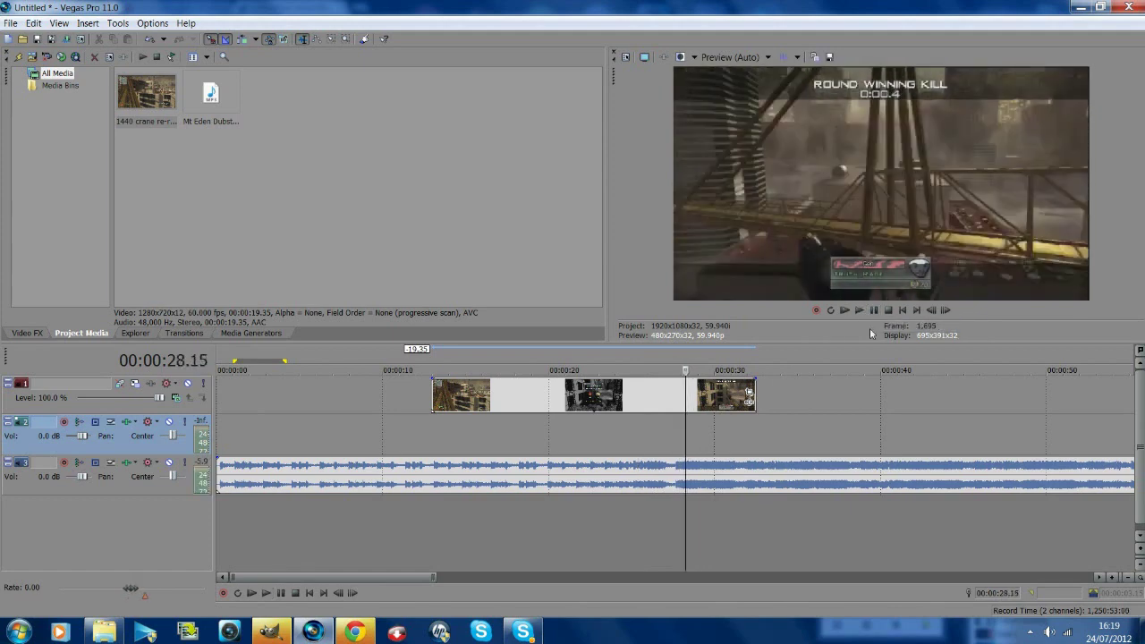
left_click_drag(216, 469, 667, 487)
left_click_drag(788, 463, 260, 482)
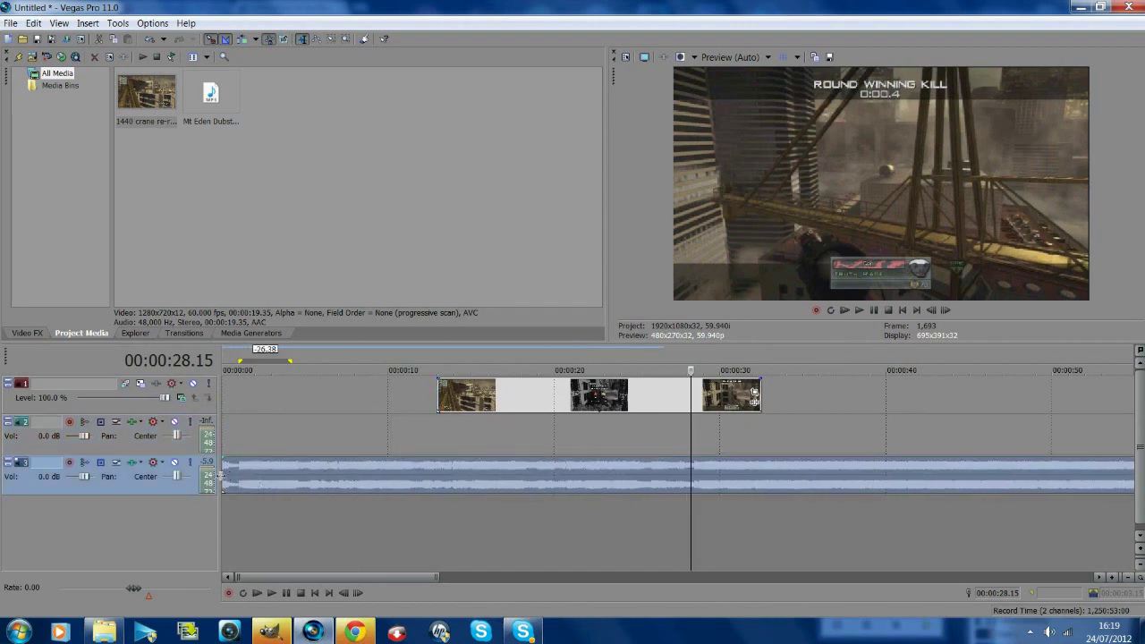
- Locate the first beat near the start and add a marker named 'beat' there
left_click(222, 476)
scroll(268, 483, "up", 2)
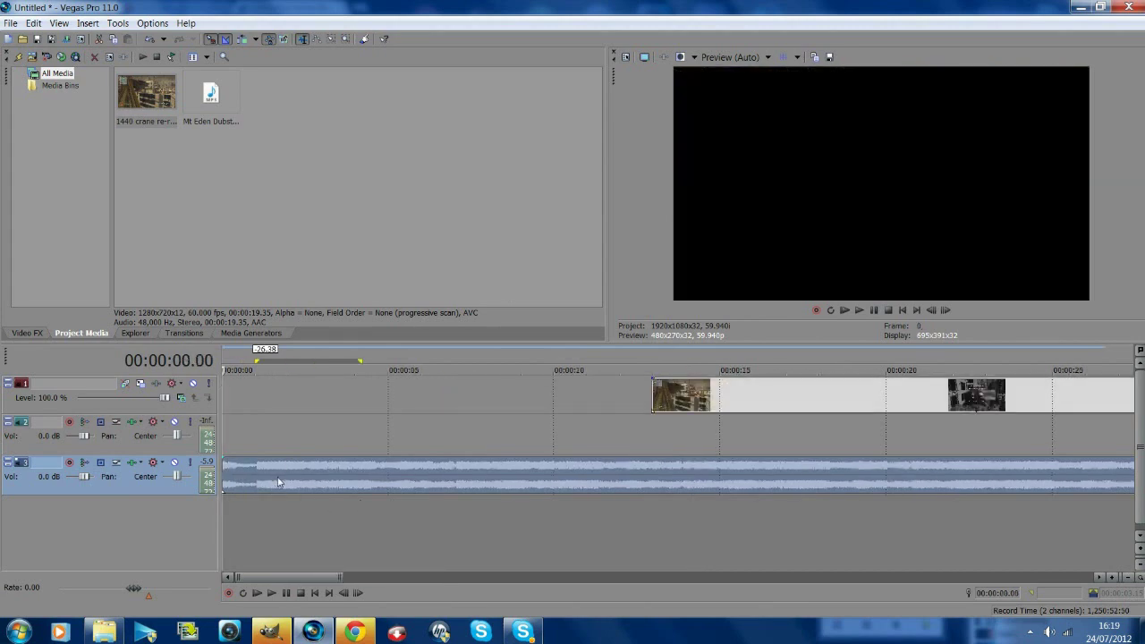
left_click(257, 484)
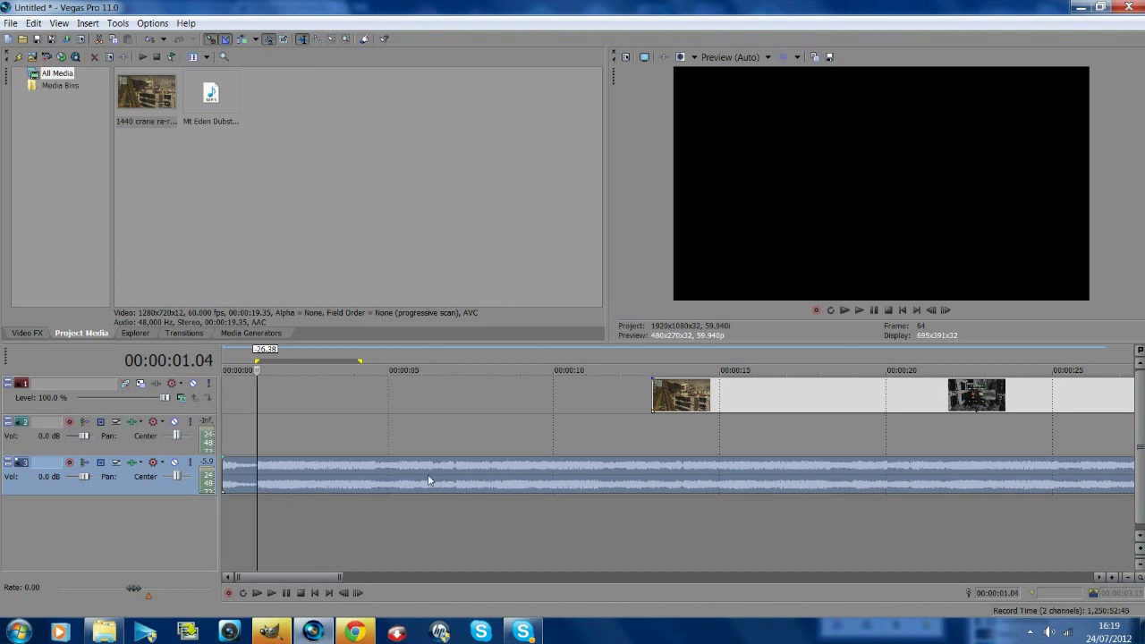
scroll(320, 440, "up", 3)
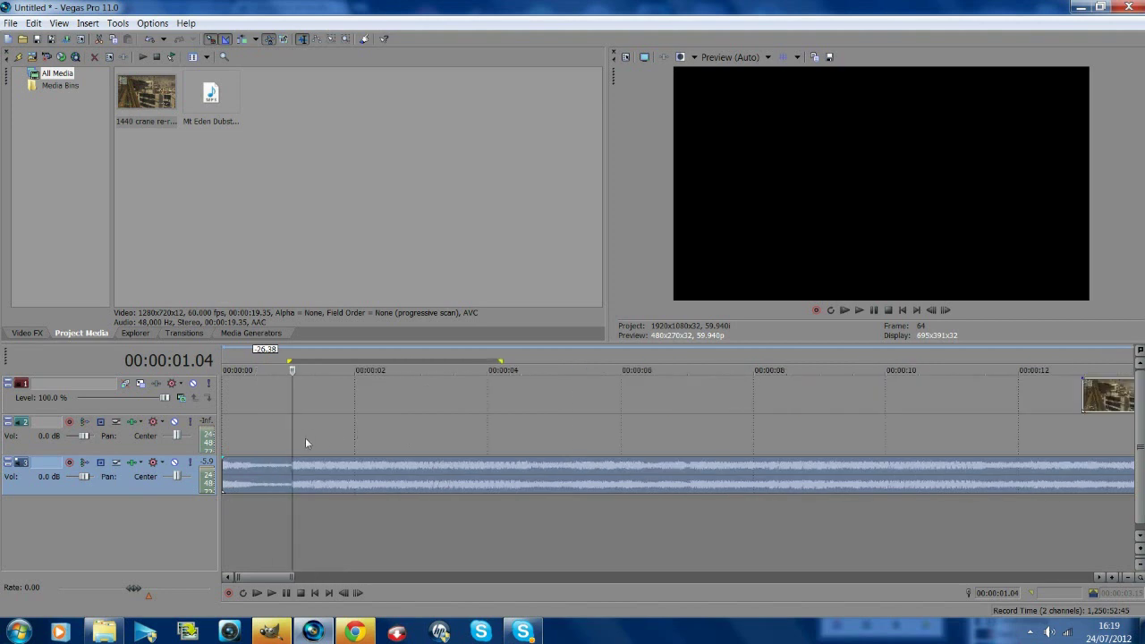
left_click(266, 420)
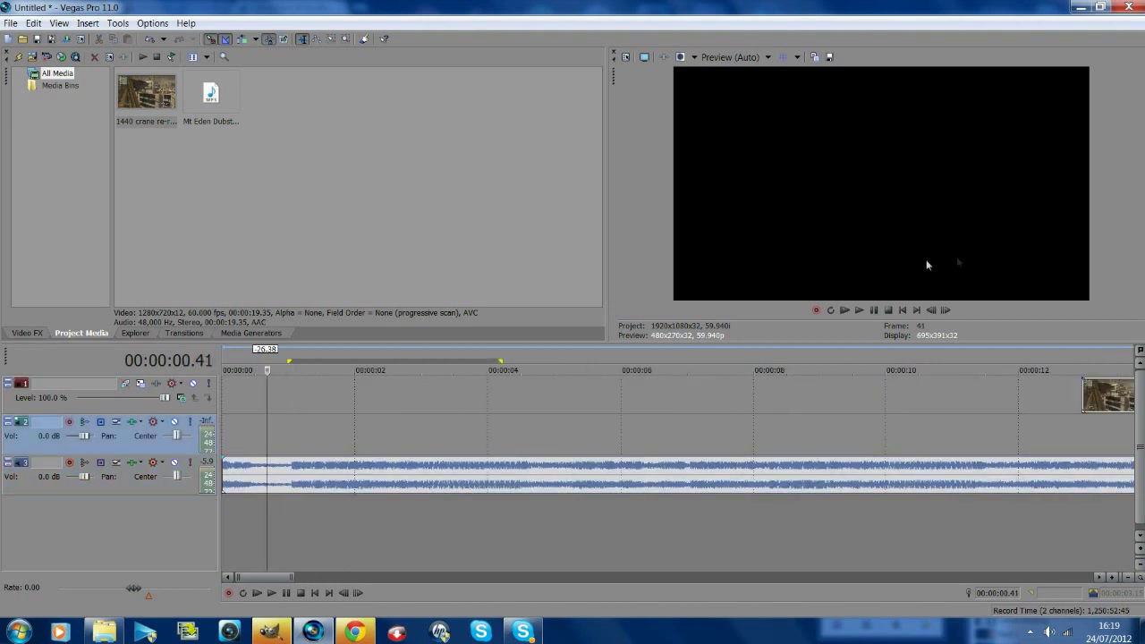
left_click(859, 310)
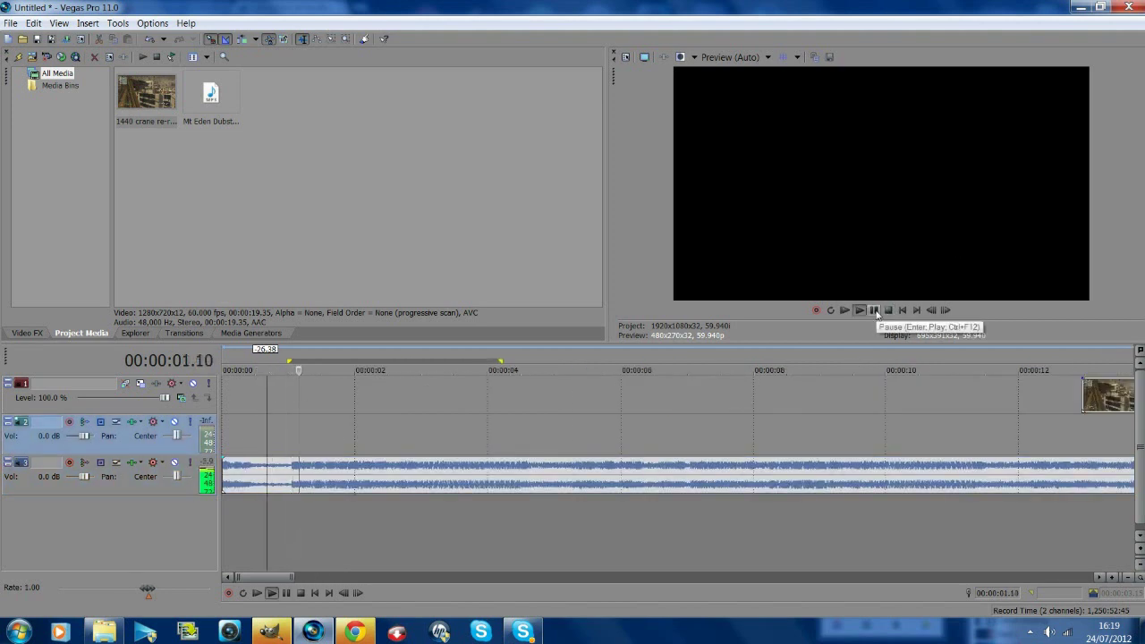
left_click(875, 311)
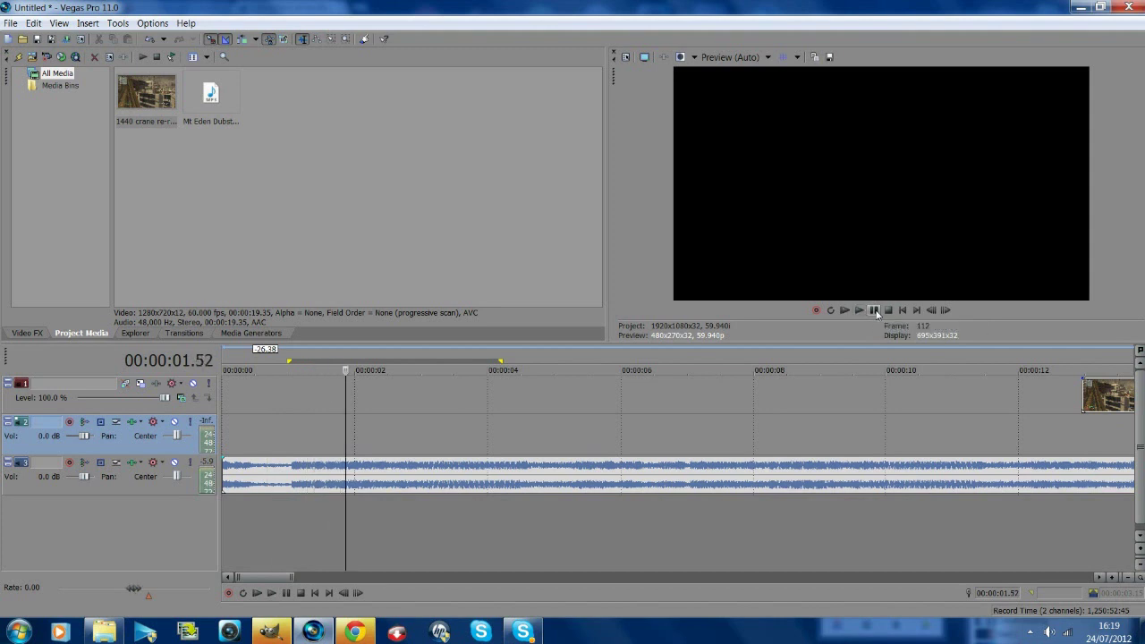
key("Right")
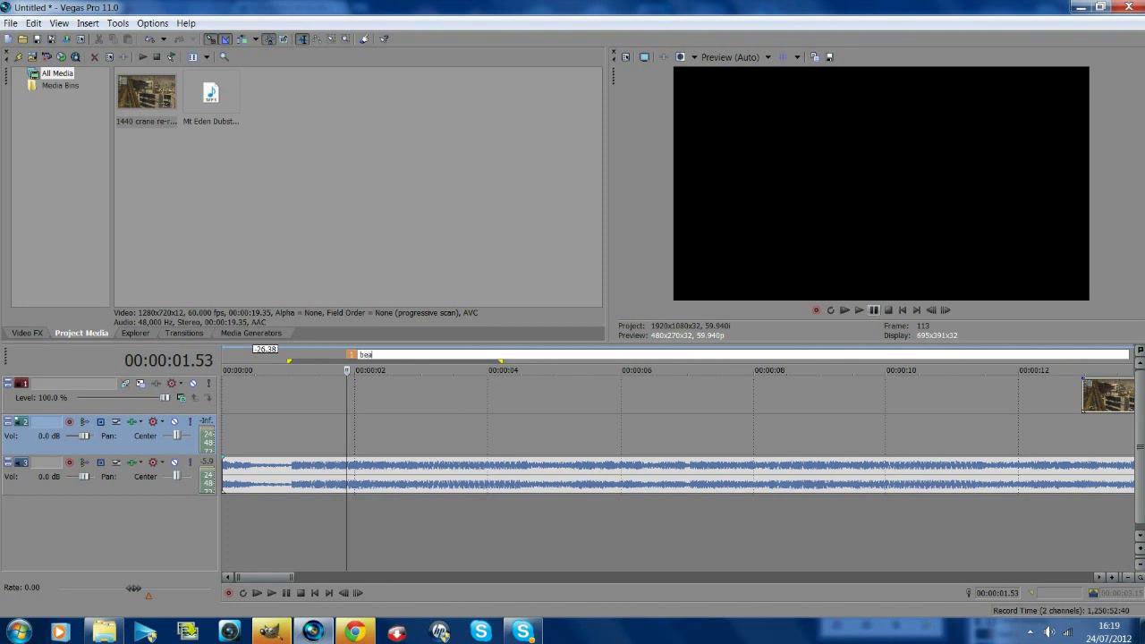
type("t")
key("Return")
- Move the gameplay clip to start at zero and delete the empty audio track
scroll(649, 453, "down", 3)
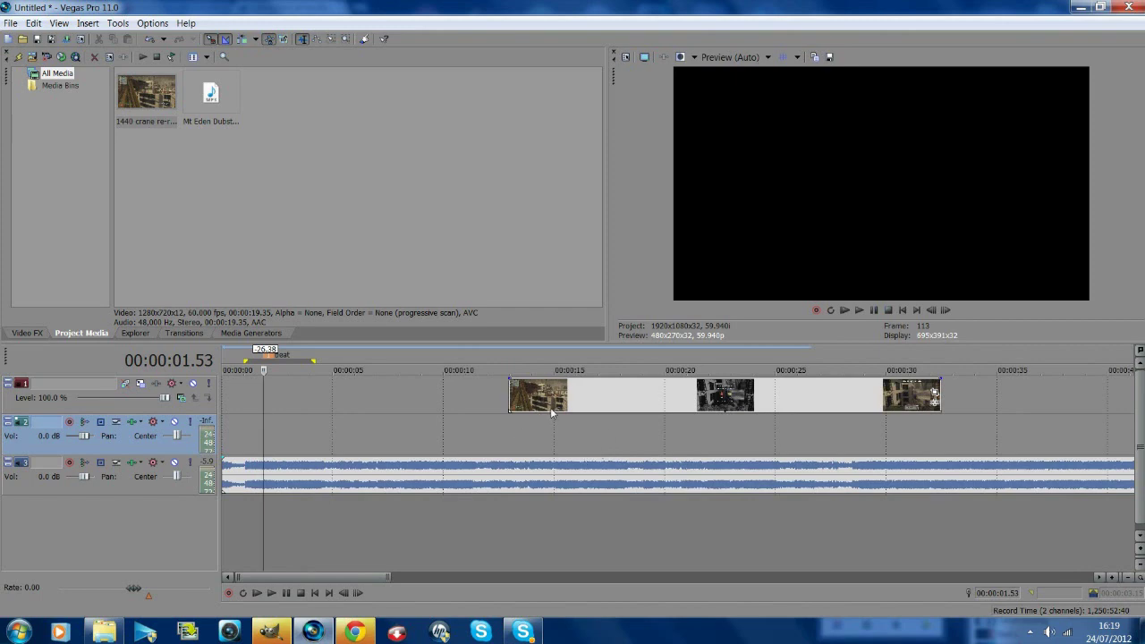
left_click_drag(552, 412, 260, 400)
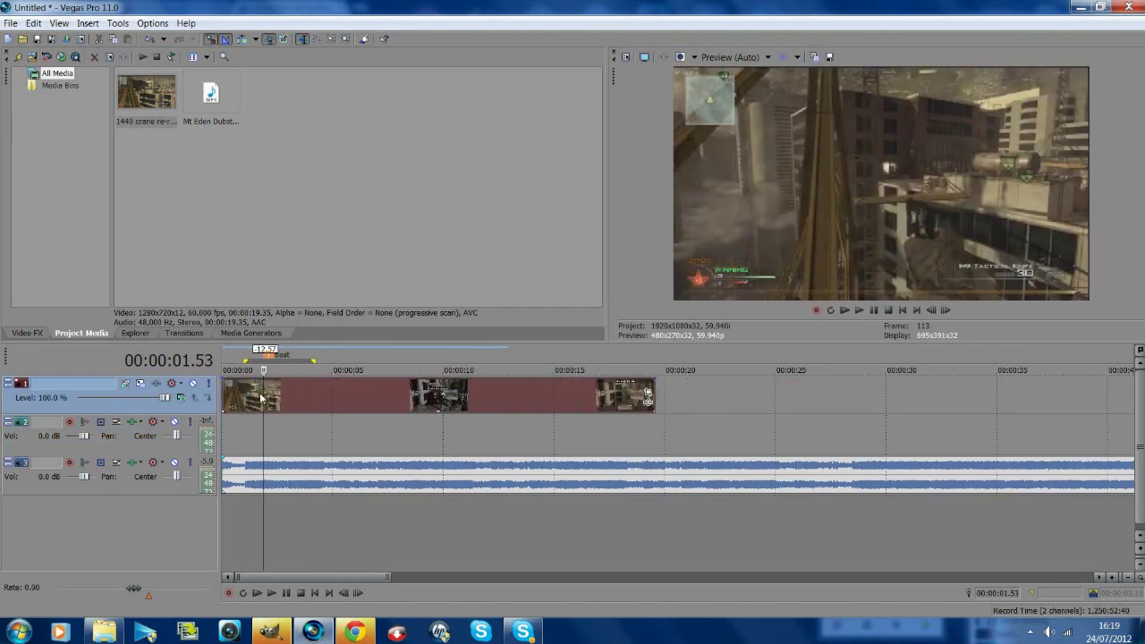
left_click(159, 451)
key("Delete")
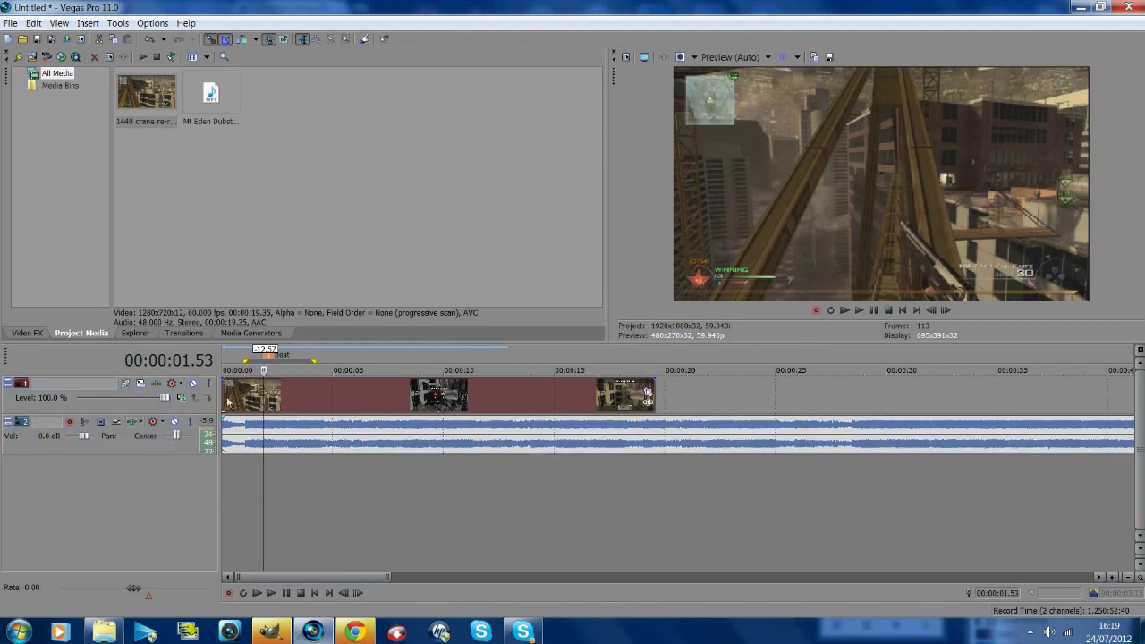
left_click(250, 335)
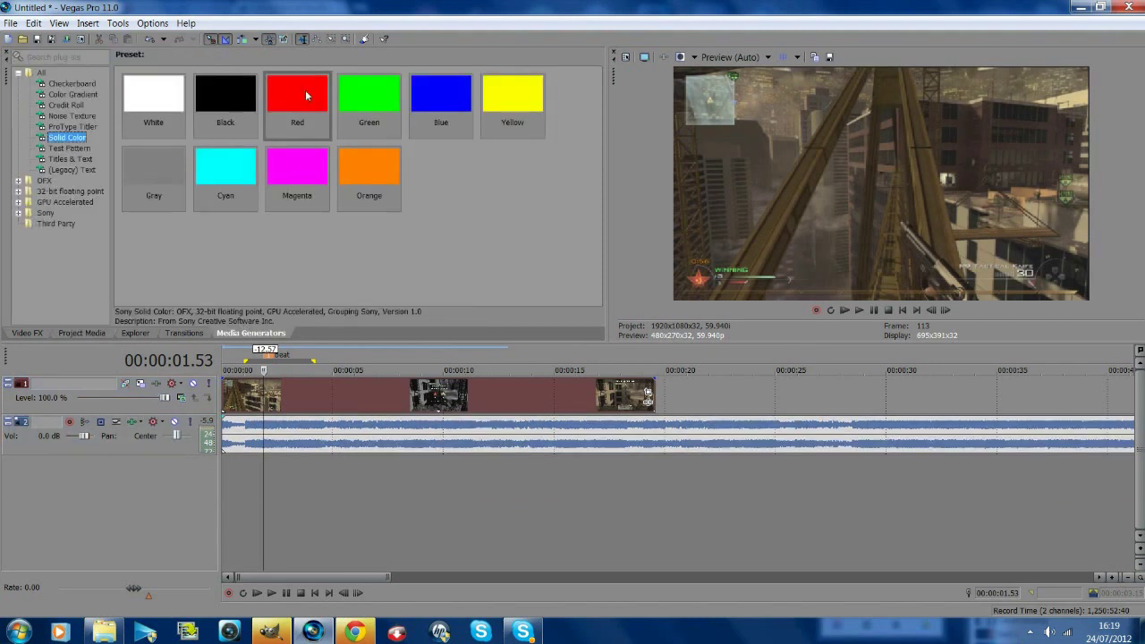
- Insert a new top video track holding a Red Solid Color event at 39% opacity
right_click(695, 400)
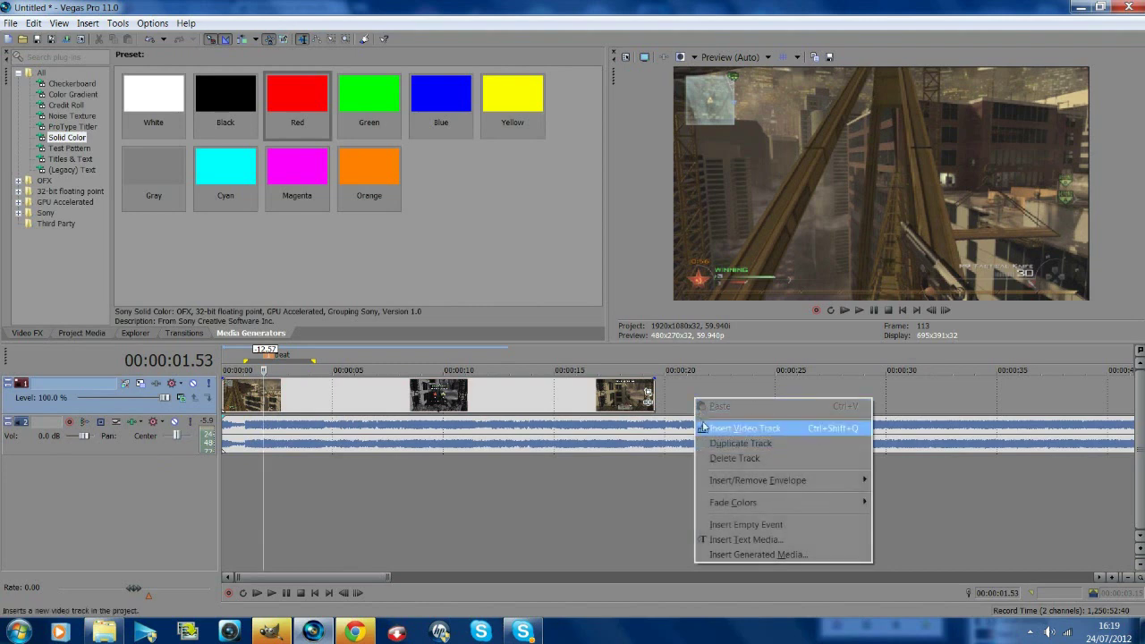
left_click(711, 430)
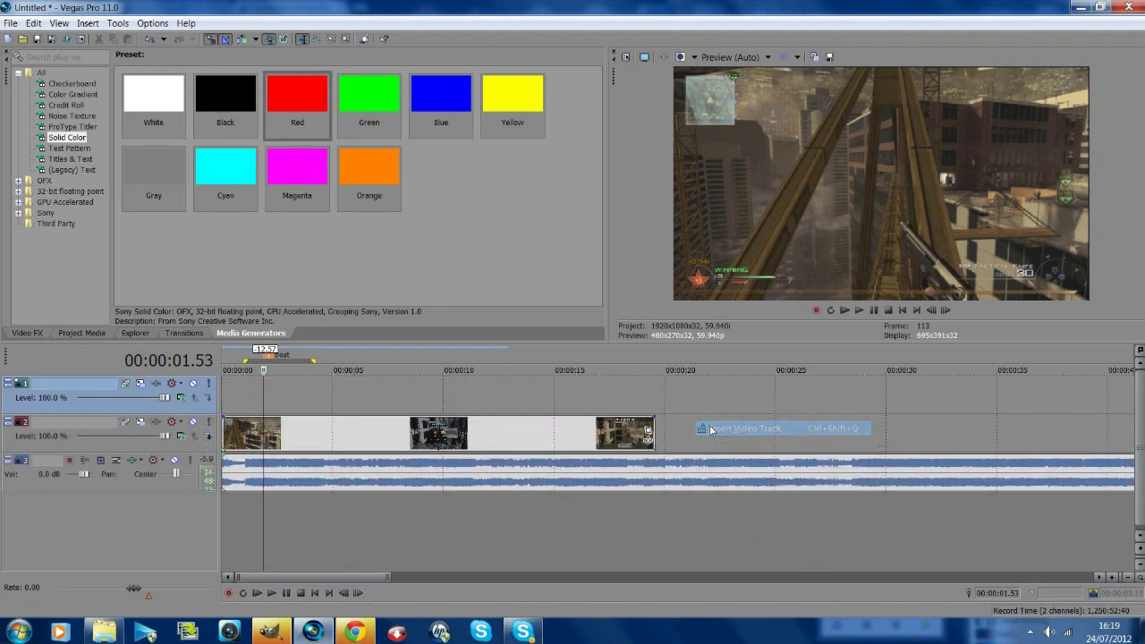
left_click_drag(303, 101, 271, 390)
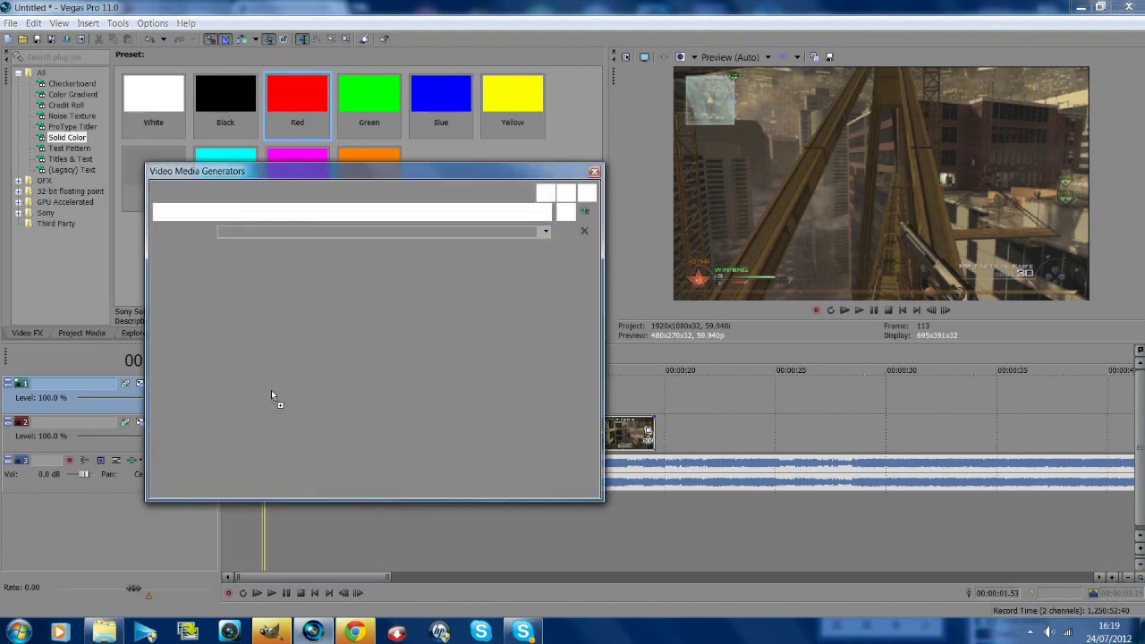
left_click(594, 171)
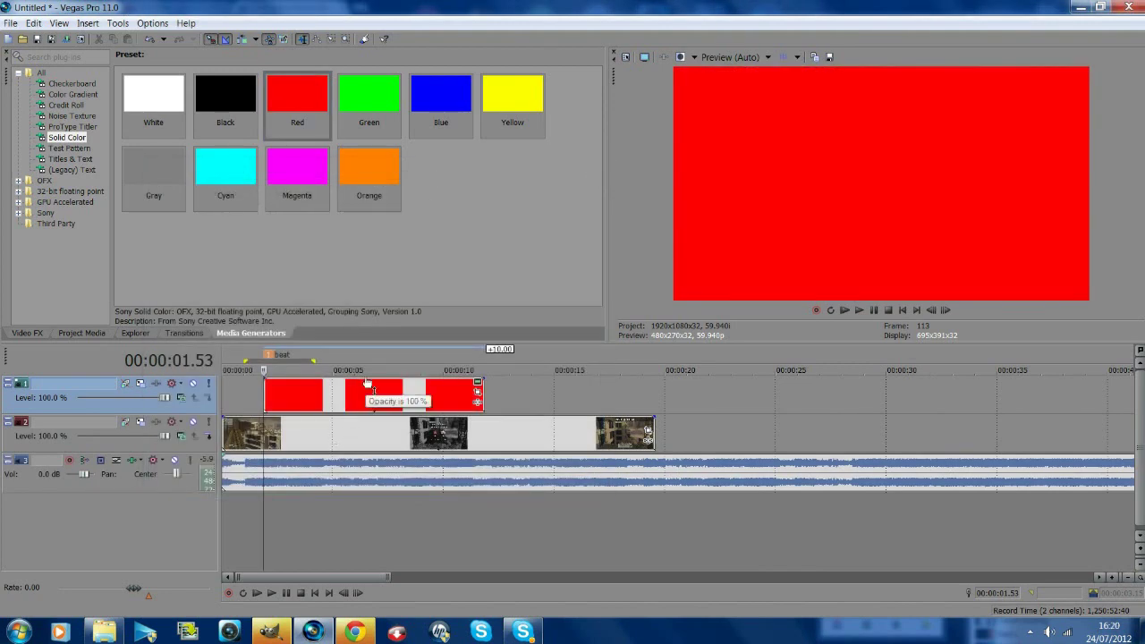
left_click_drag(367, 383, 369, 404)
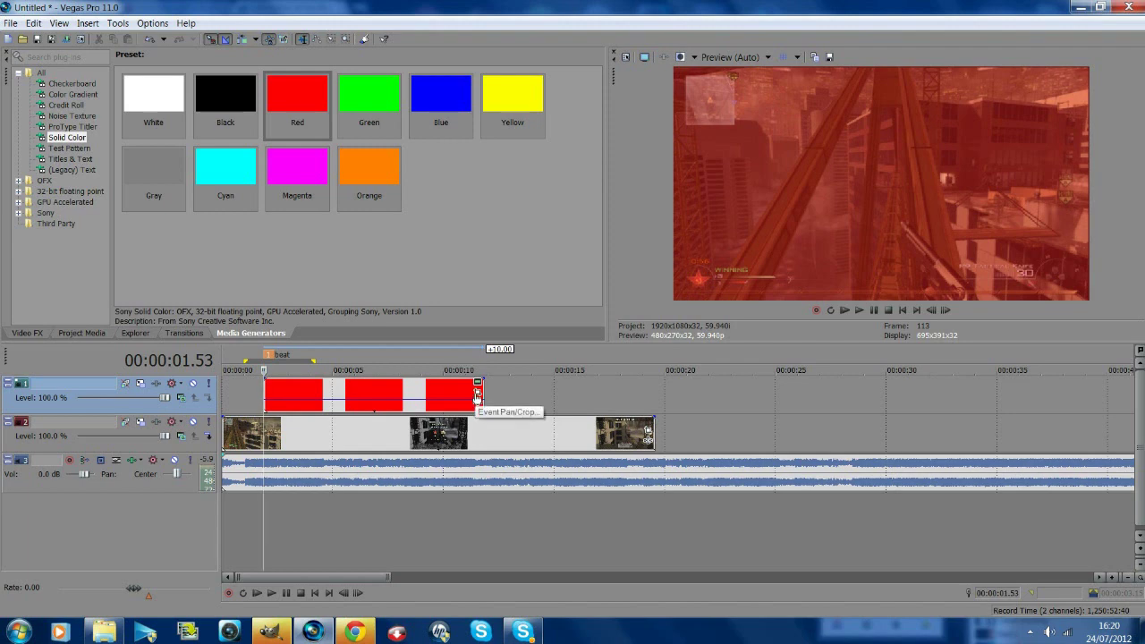
- Narrow and shift the red strip's frame in its Event Pan/Crop window
left_click(477, 396)
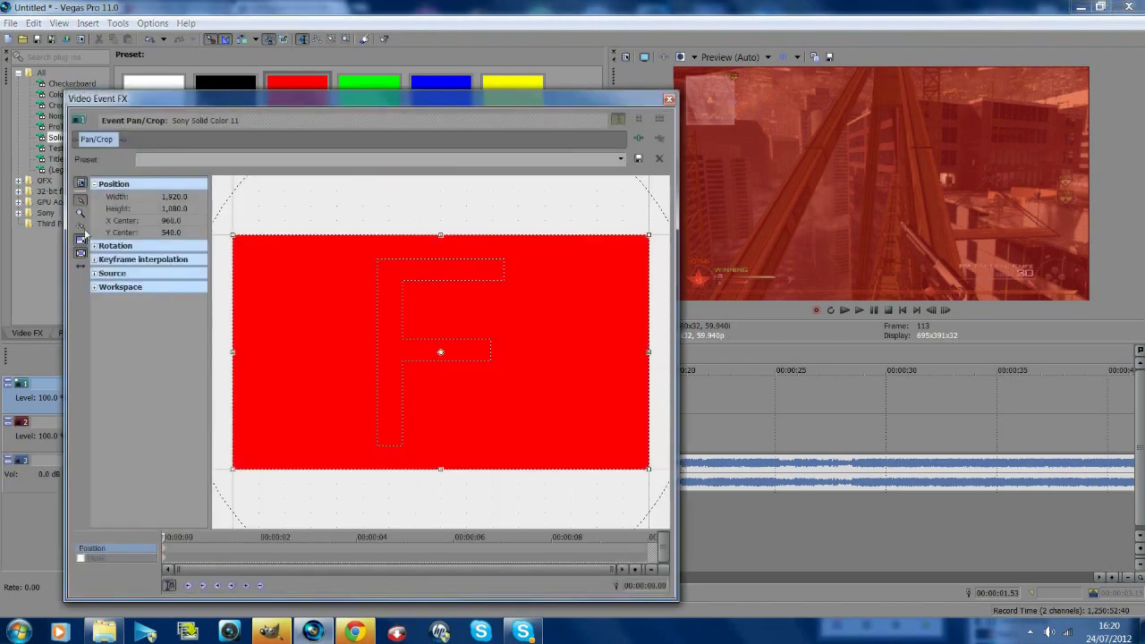
scroll(285, 294, "down", 3)
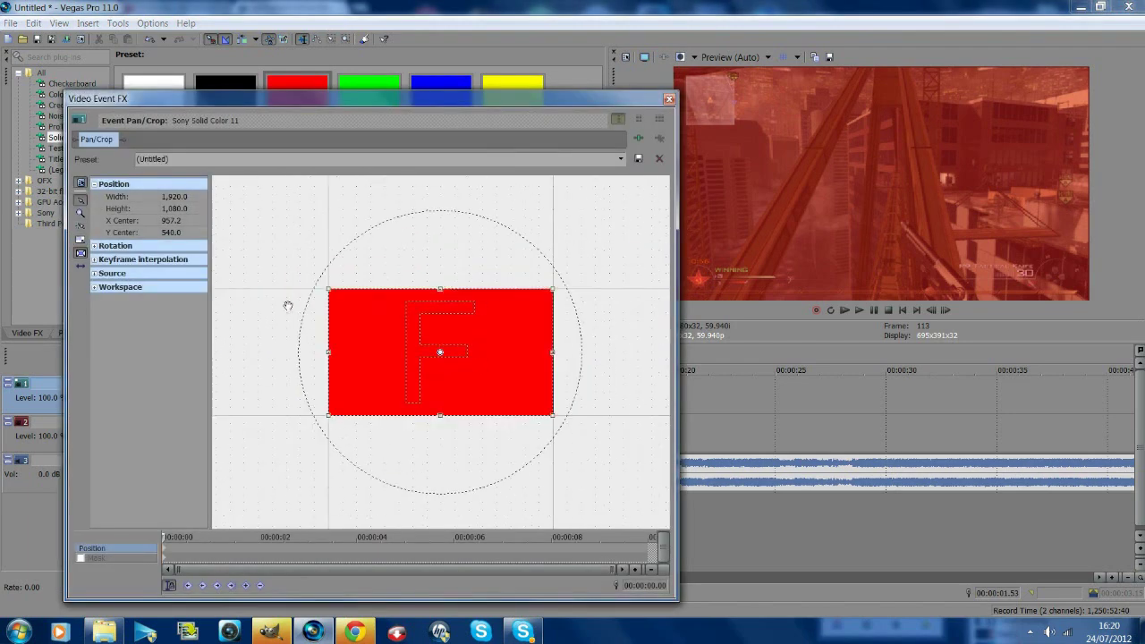
left_click_drag(327, 352, 401, 355)
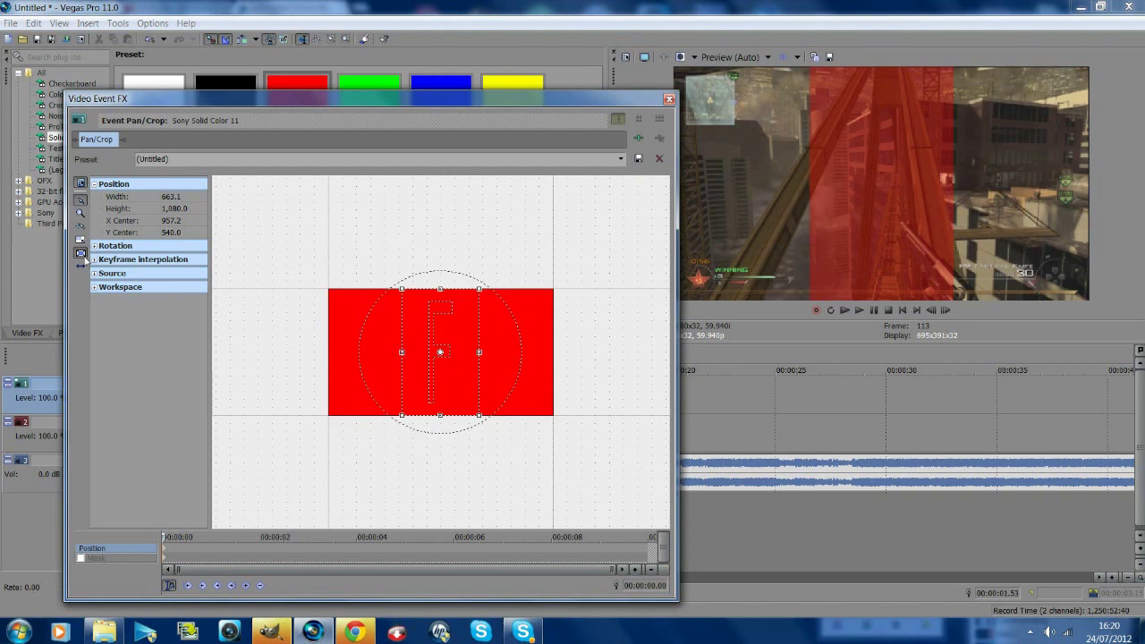
left_click(80, 239)
left_click_drag(409, 378, 347, 363)
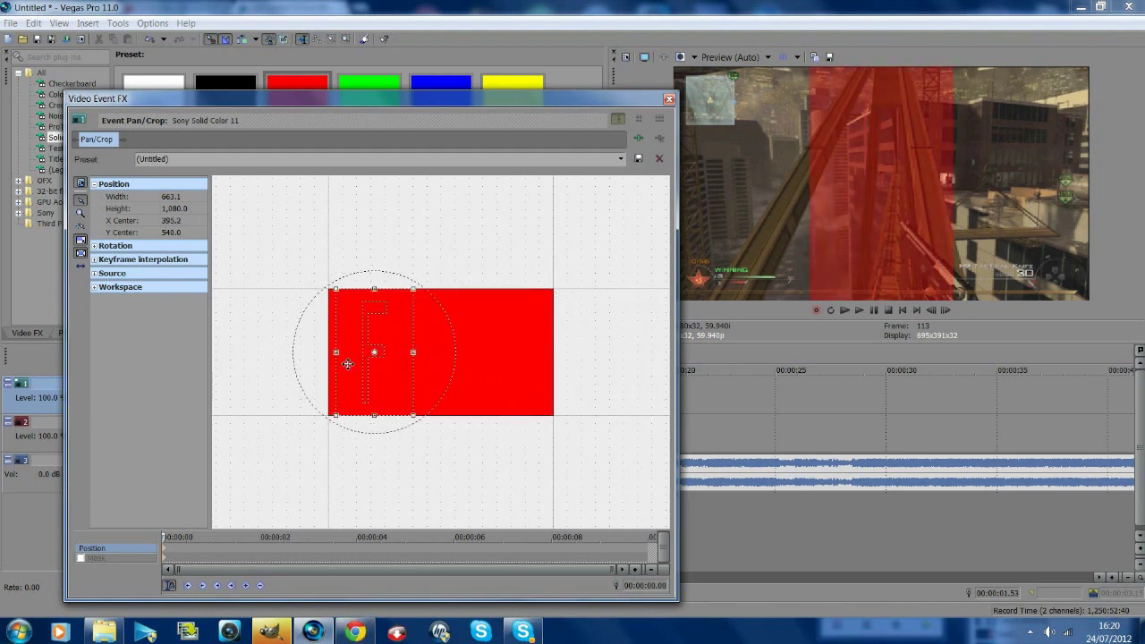
- Apply the 1:1 Square preset, then the (Default) preset to restore full 1920×1080 framing
left_click(623, 160)
left_click(528, 182)
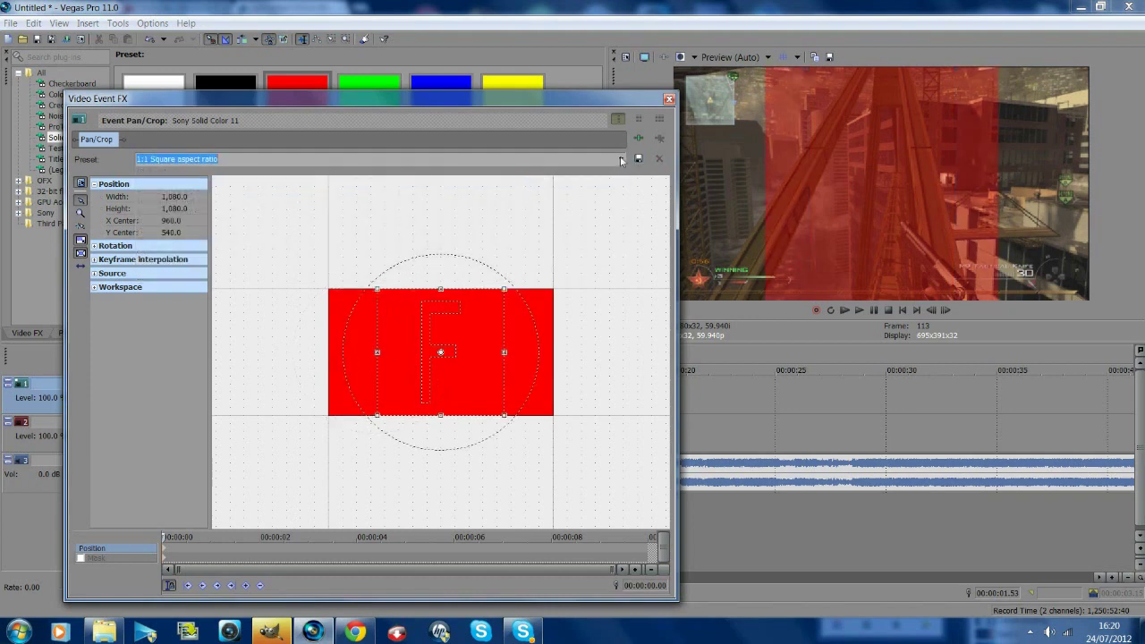
left_click(623, 159)
left_click(607, 168)
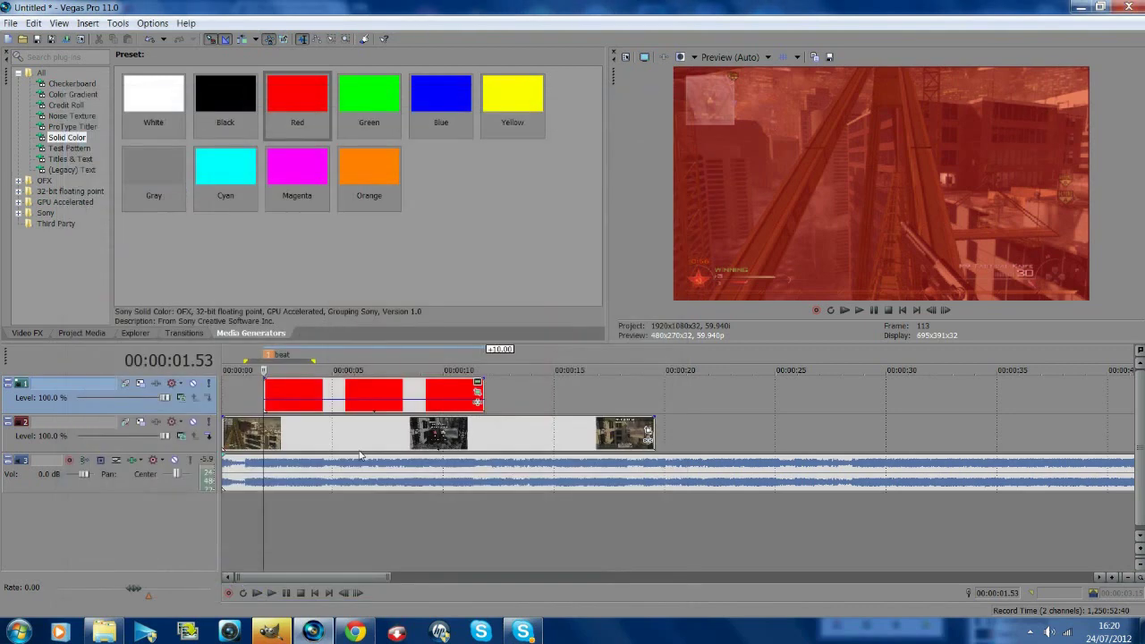
left_click(669, 99)
- Enable Mask in the red clip's Pan/Crop settings
scroll(381, 455, "up", 2)
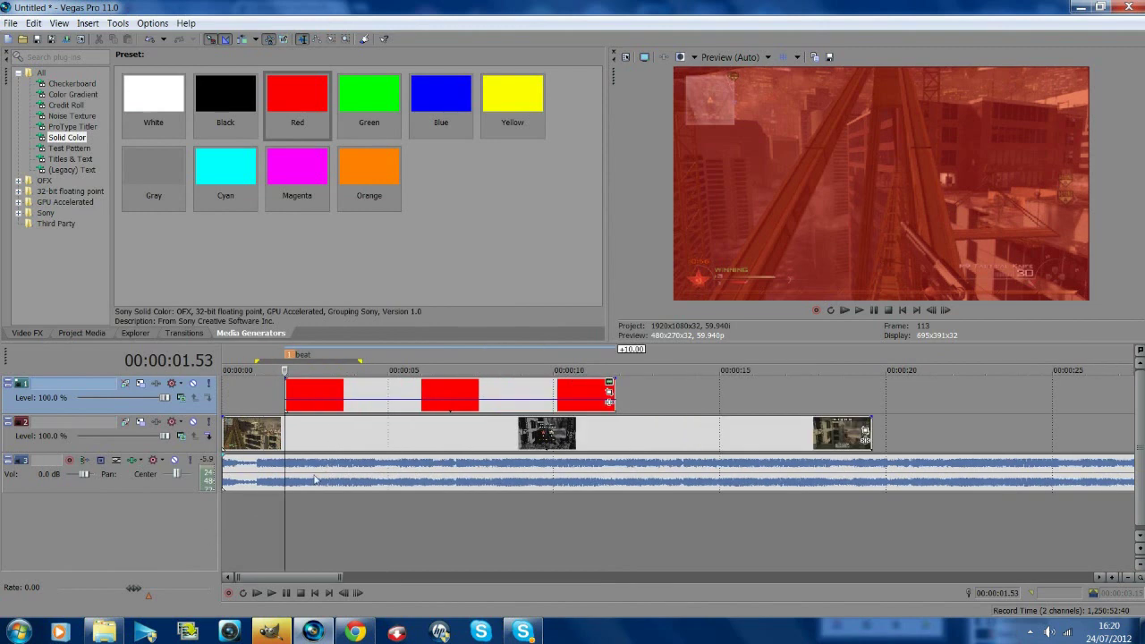
left_click(609, 392)
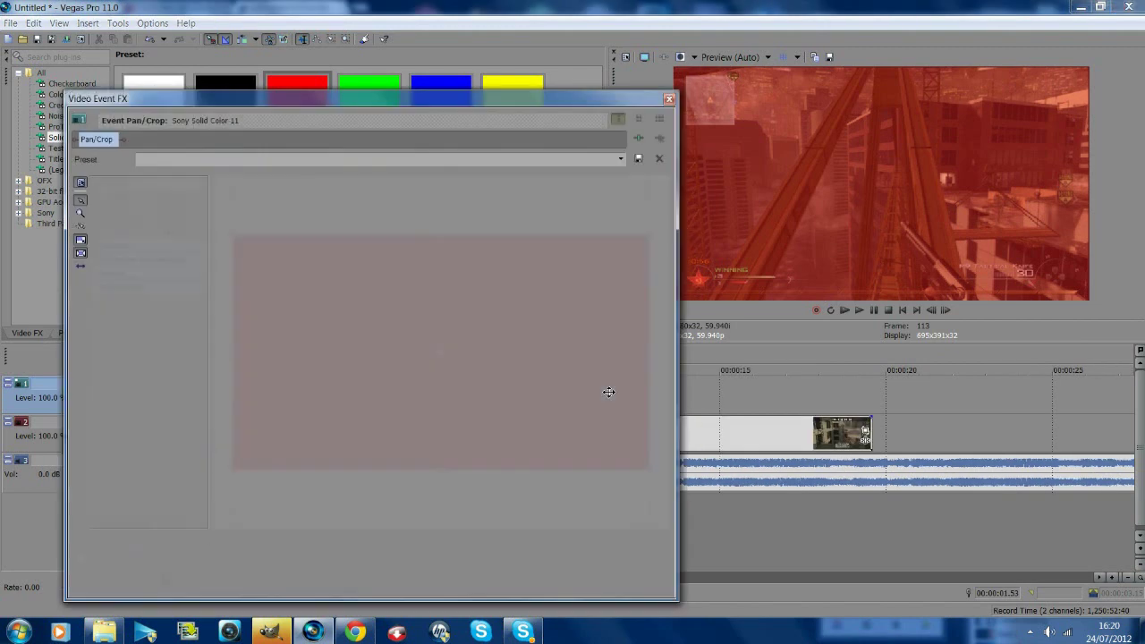
left_click(81, 559)
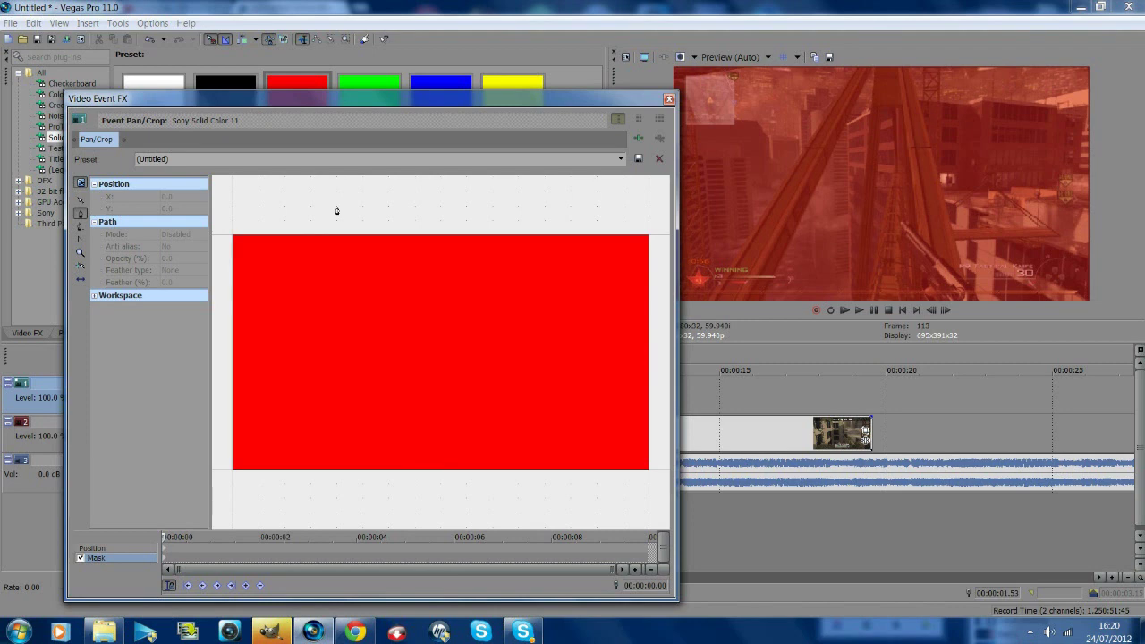
scroll(337, 210, "up", 2)
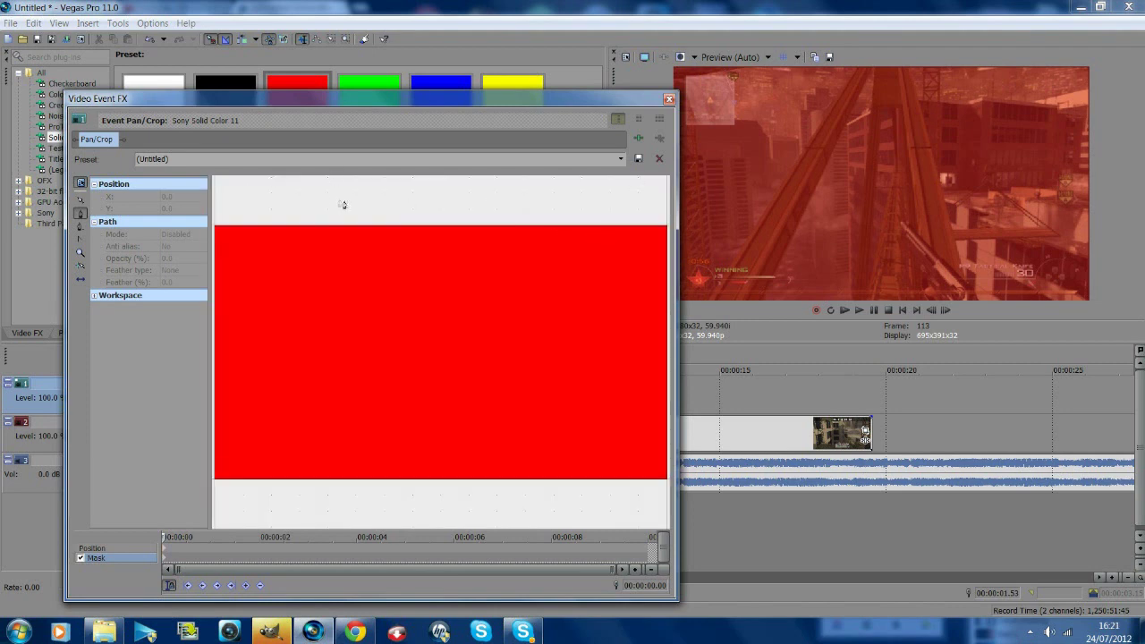
scroll(314, 213, "down", 2)
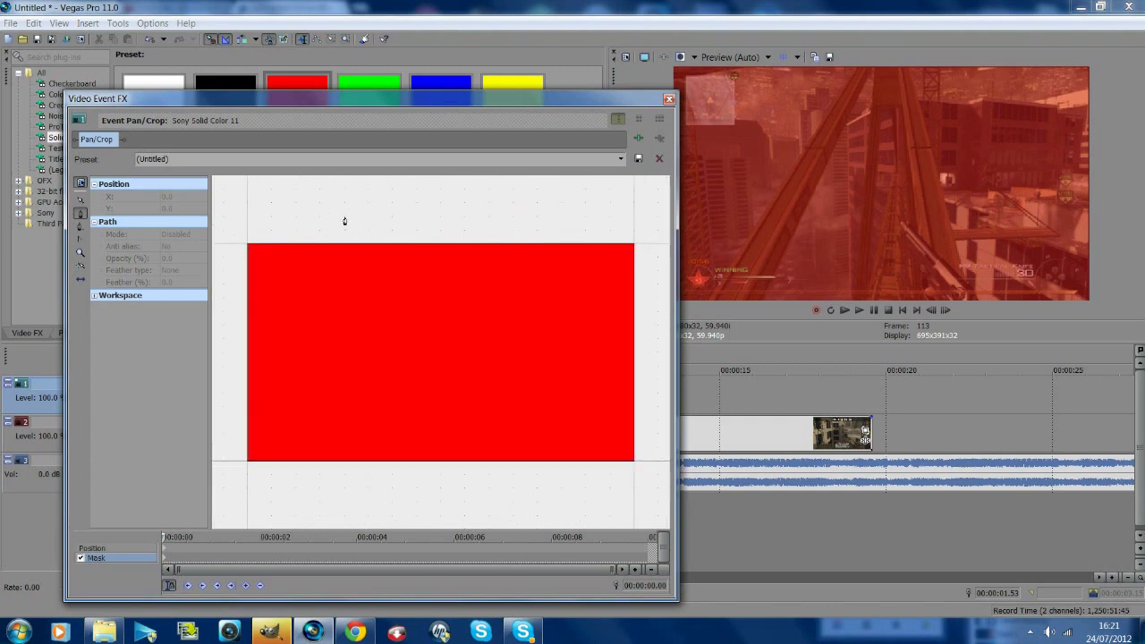
- Draw a closed rectangular mask covering only the left-hand strip of the frame
left_click(345, 218)
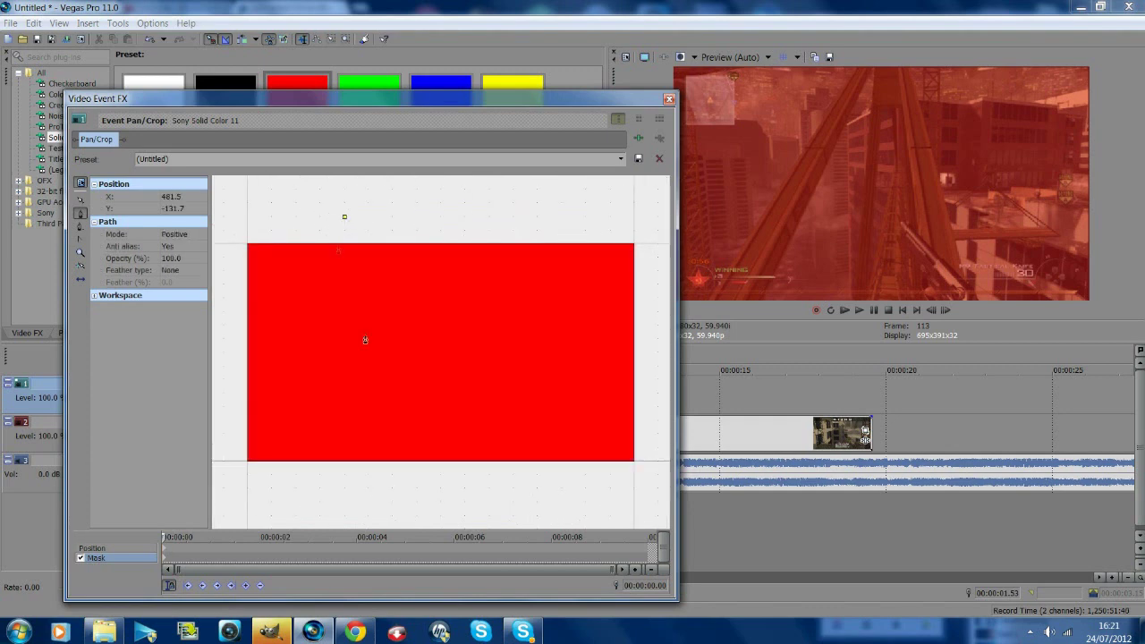
left_click(344, 489)
left_click(236, 483)
left_click(231, 337)
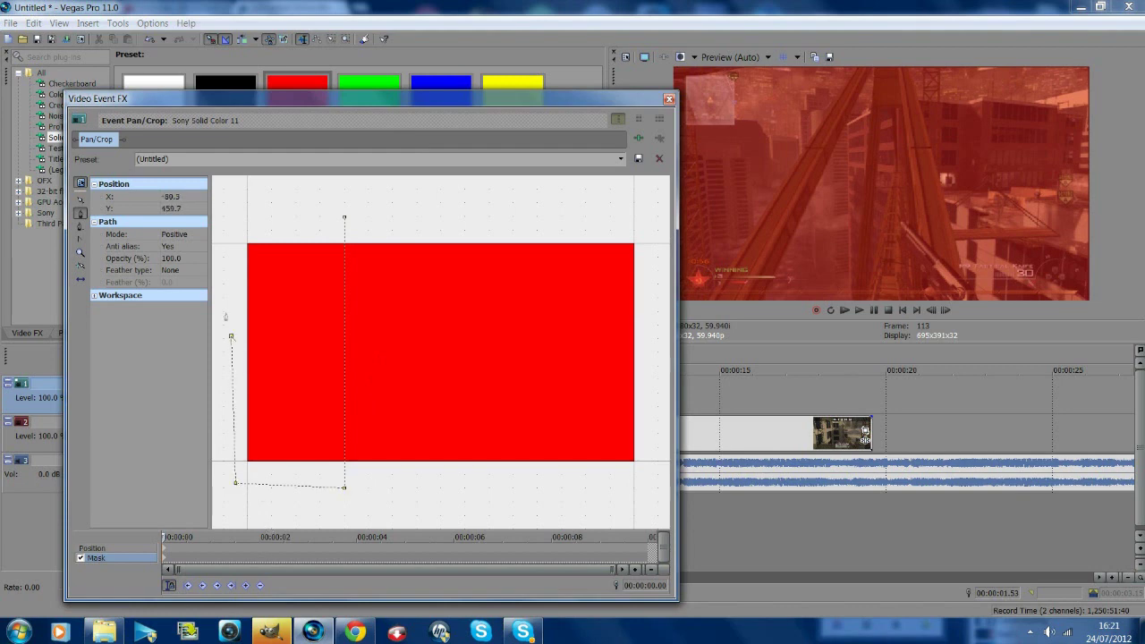
left_click(219, 215)
left_click(344, 217)
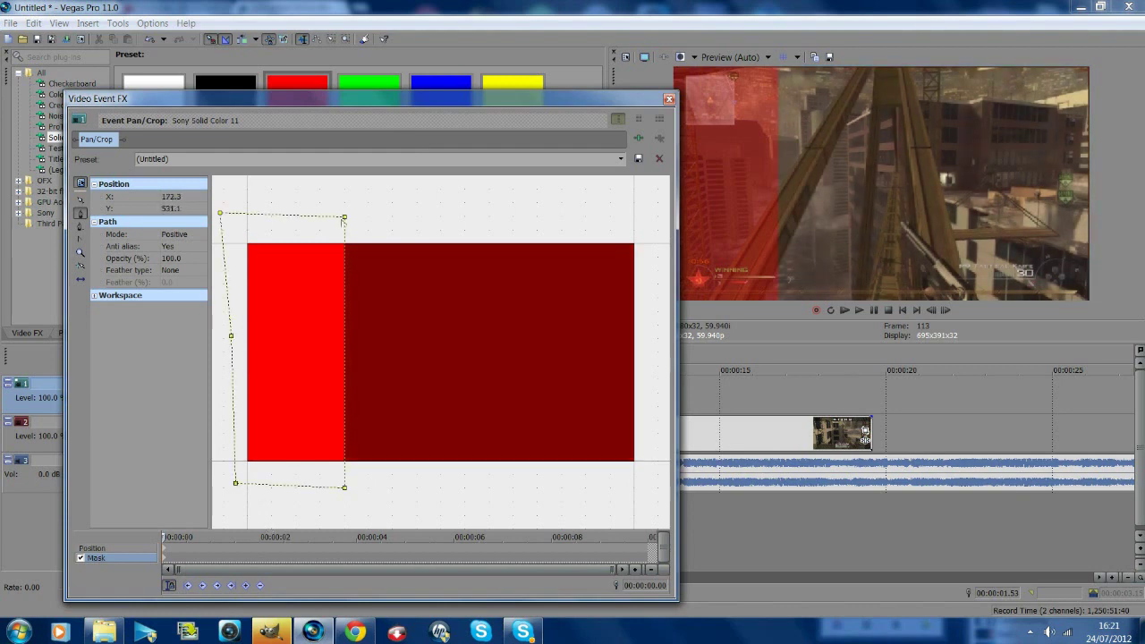
left_click(668, 99)
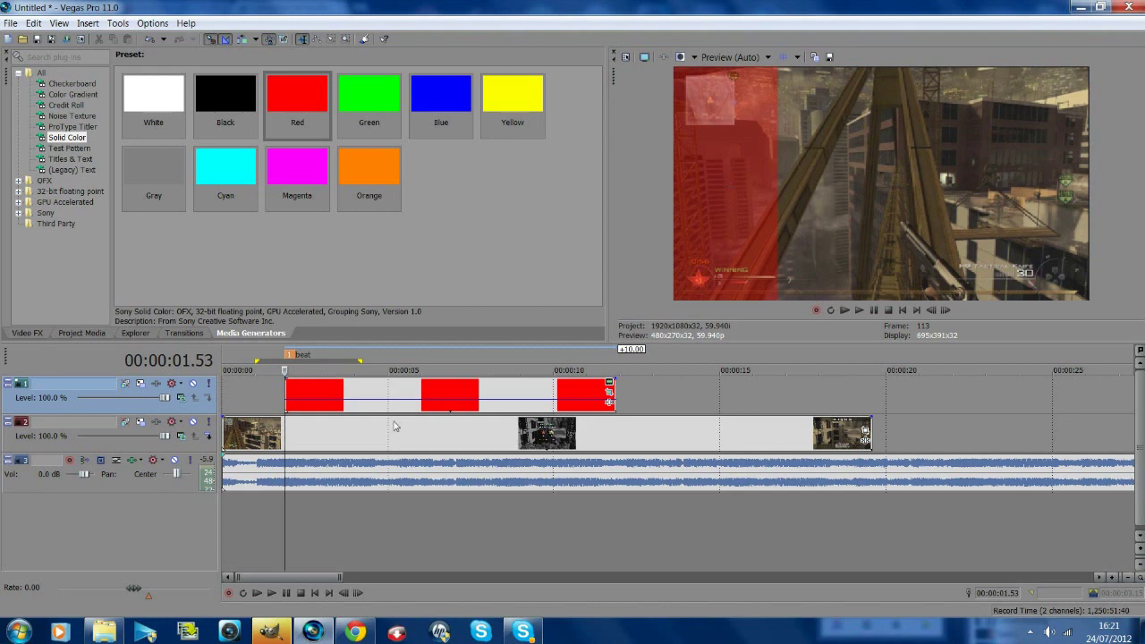
left_click(250, 414)
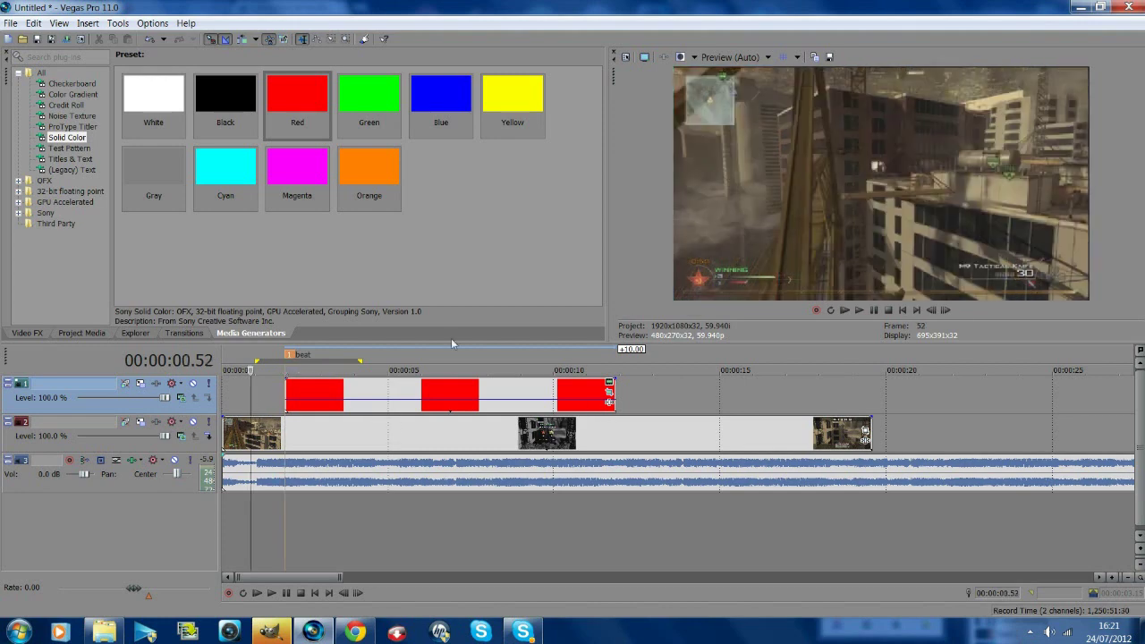
left_click(874, 310)
left_click(874, 311)
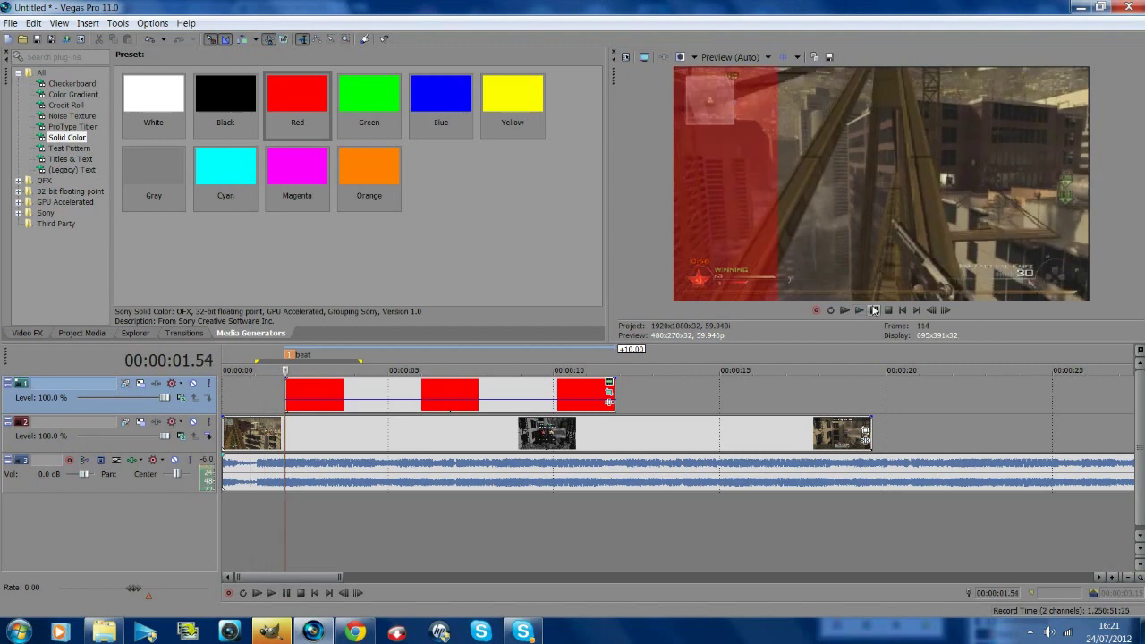
left_click(874, 310)
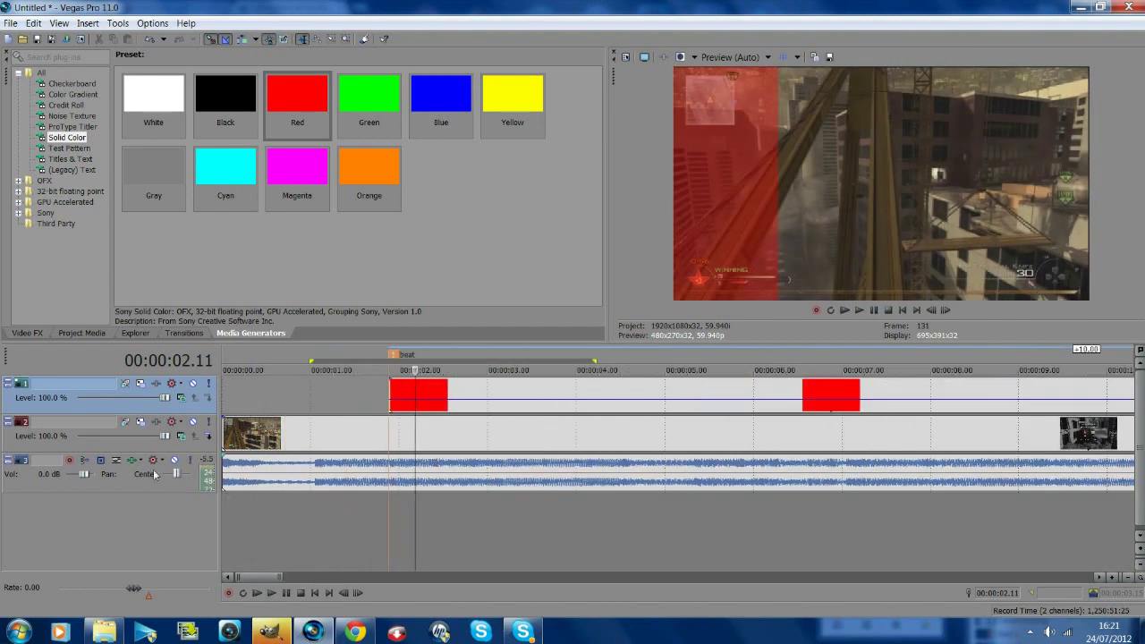
left_click(345, 389)
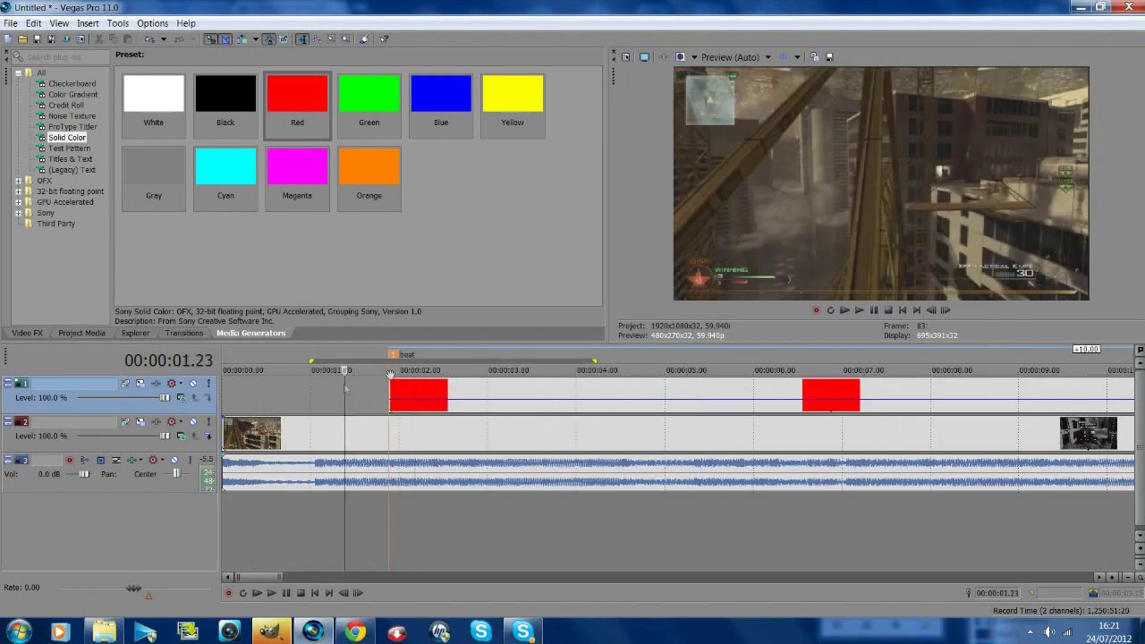
left_click(876, 310)
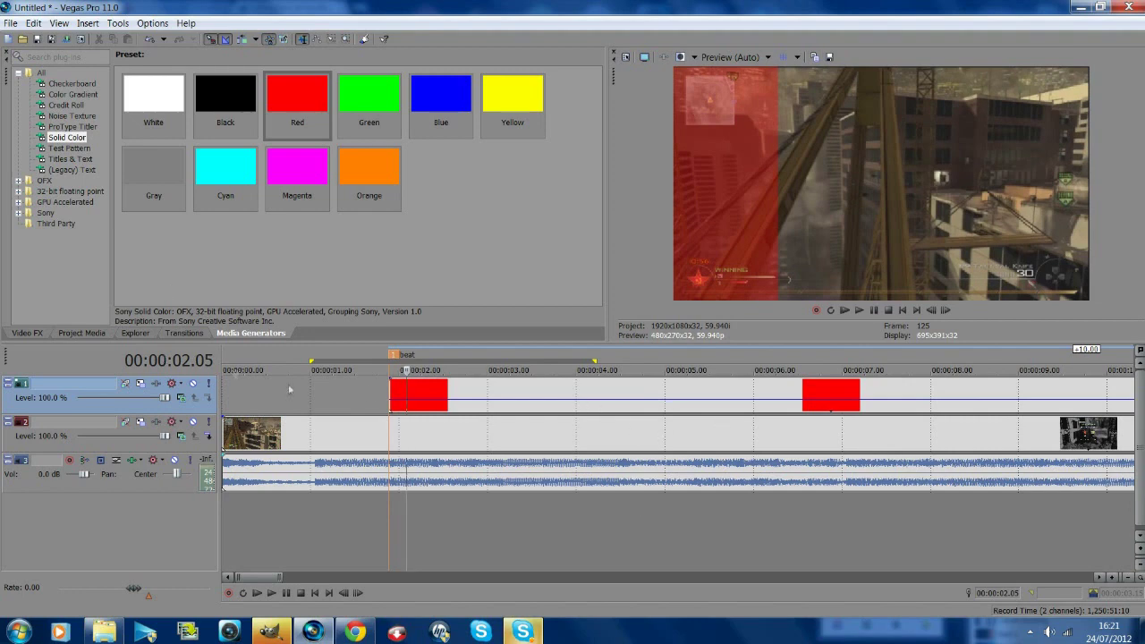
right_click(367, 398)
- Add a new top video track and shorten the red clip with a short fade-out
left_click(374, 422)
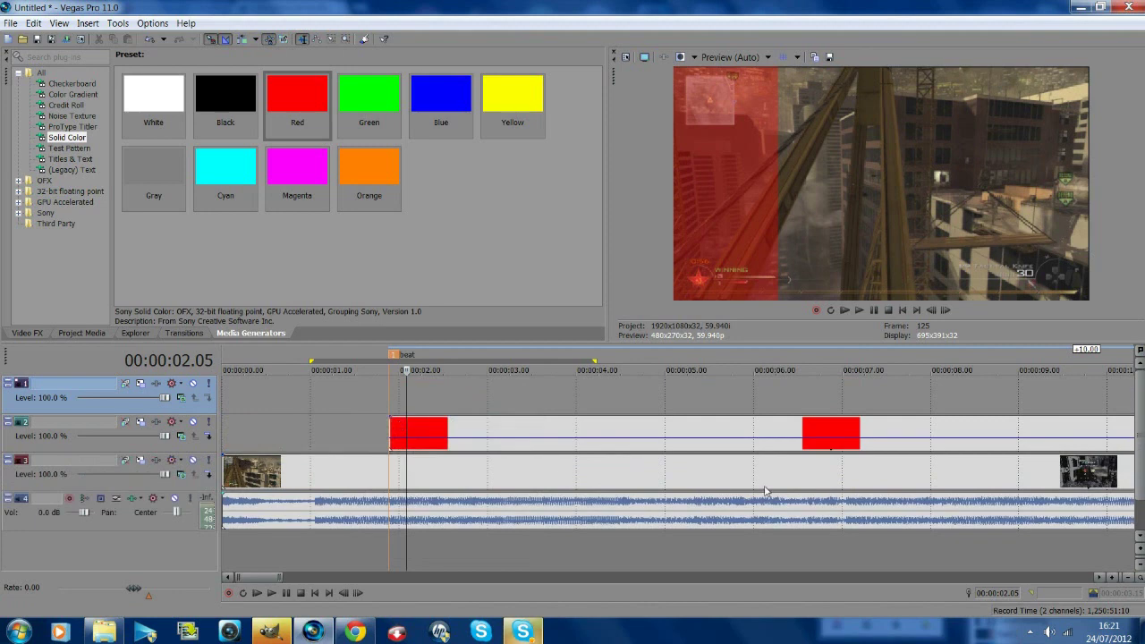
scroll(787, 464, "down", 2)
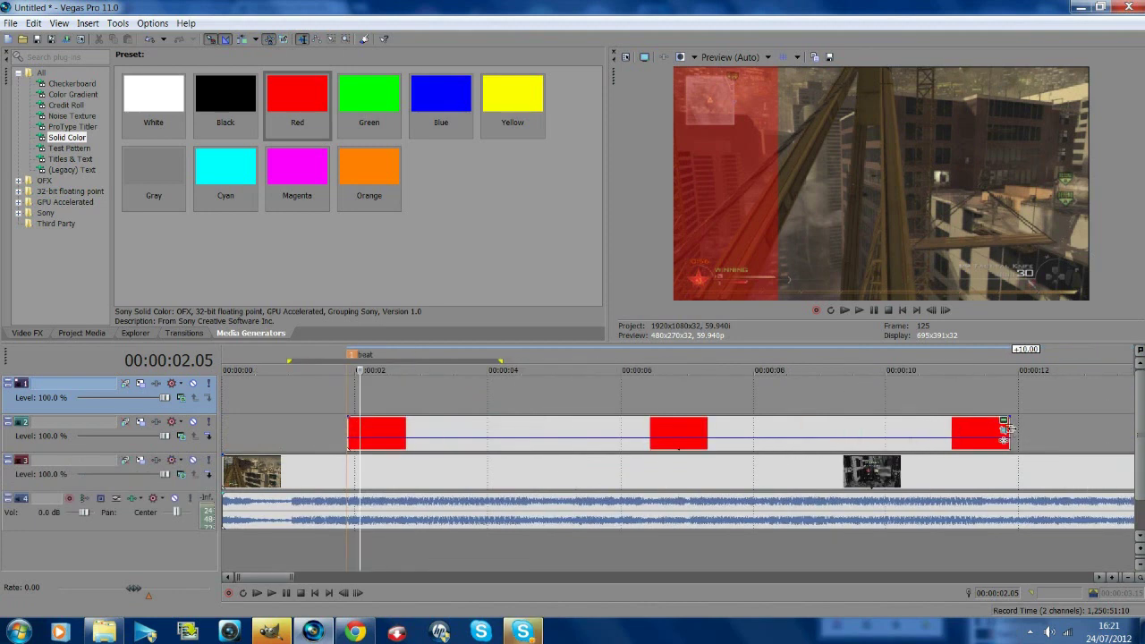
left_click_drag(1007, 429, 358, 451)
scroll(749, 432, "up", 8)
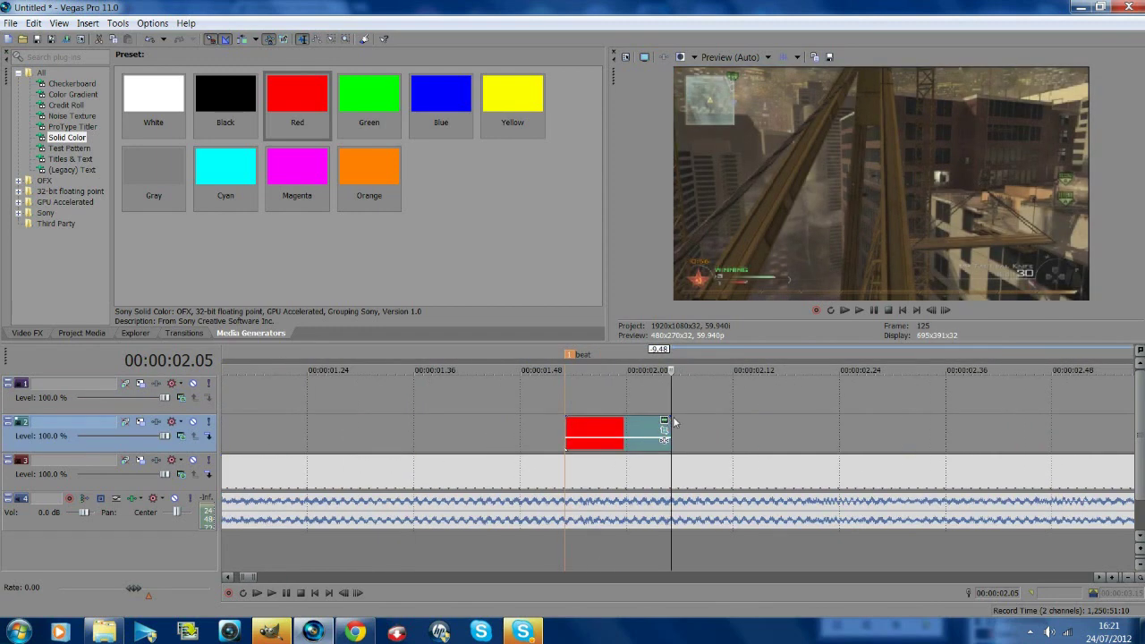
left_click_drag(663, 419, 591, 420)
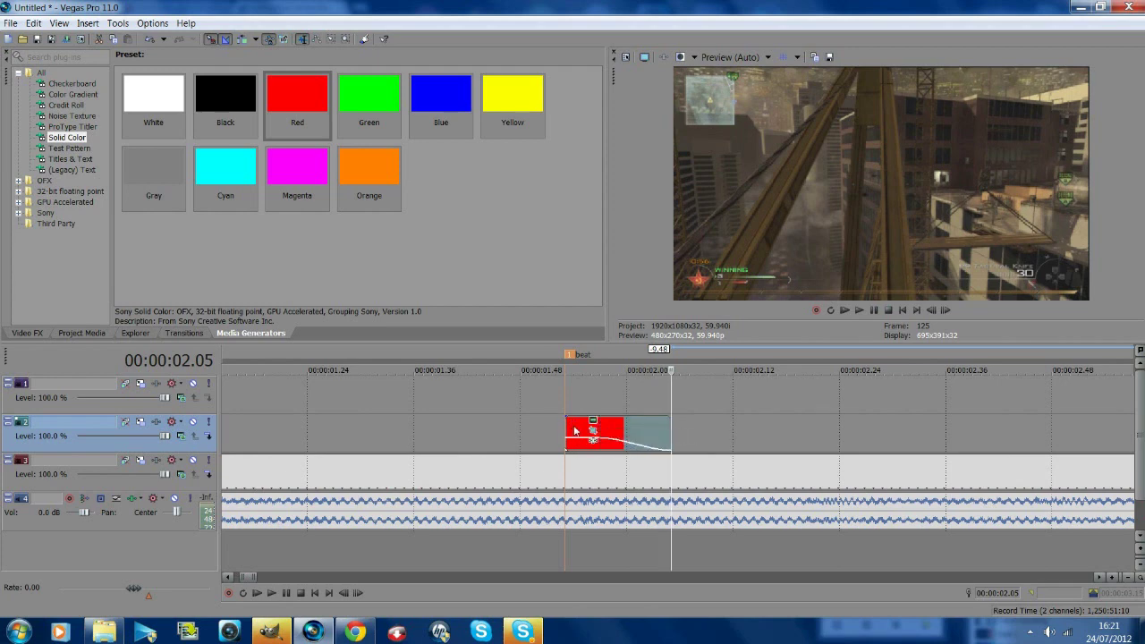
- Copy the red clip and paste it as a new copy on the top track after it
right_click(577, 431)
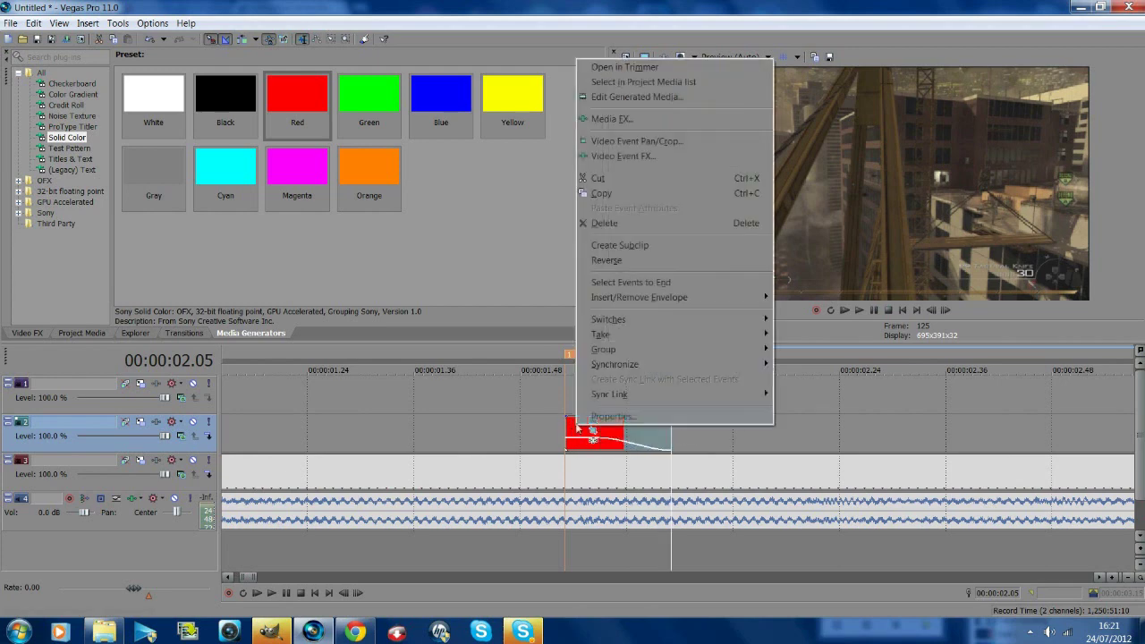
left_click(630, 195)
right_click(709, 403)
left_click(721, 417)
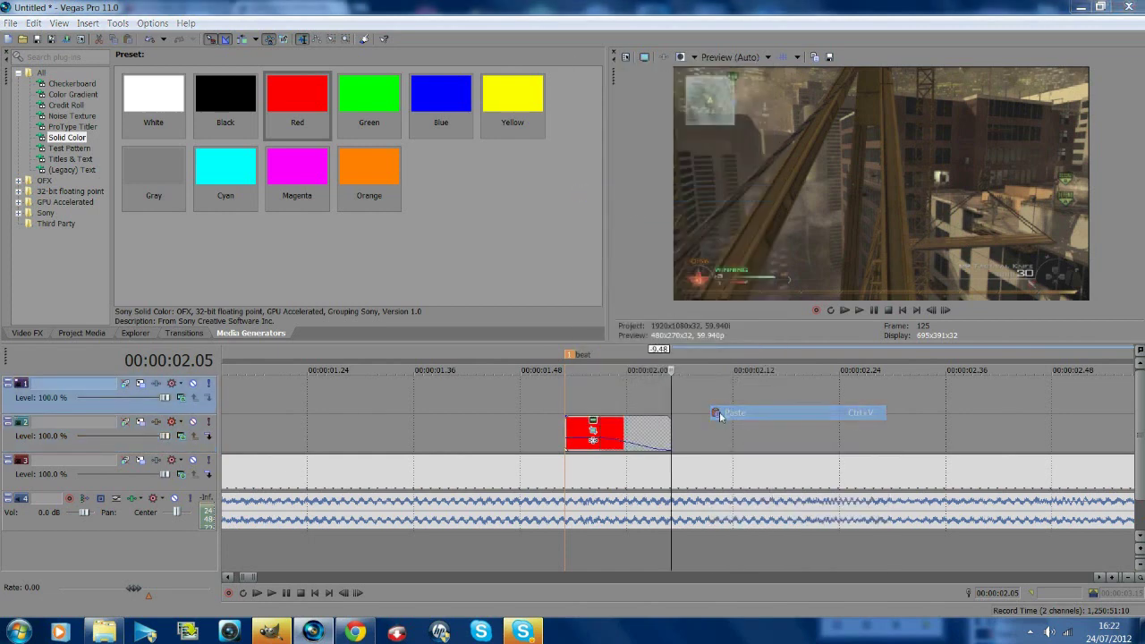
left_click(667, 276)
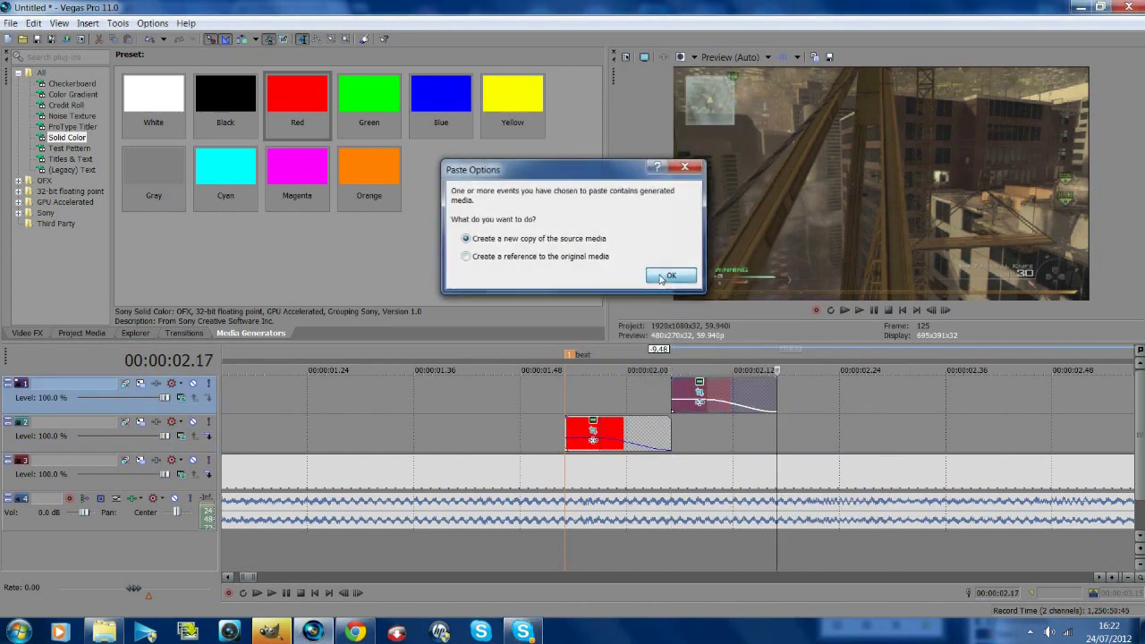
left_click(669, 393)
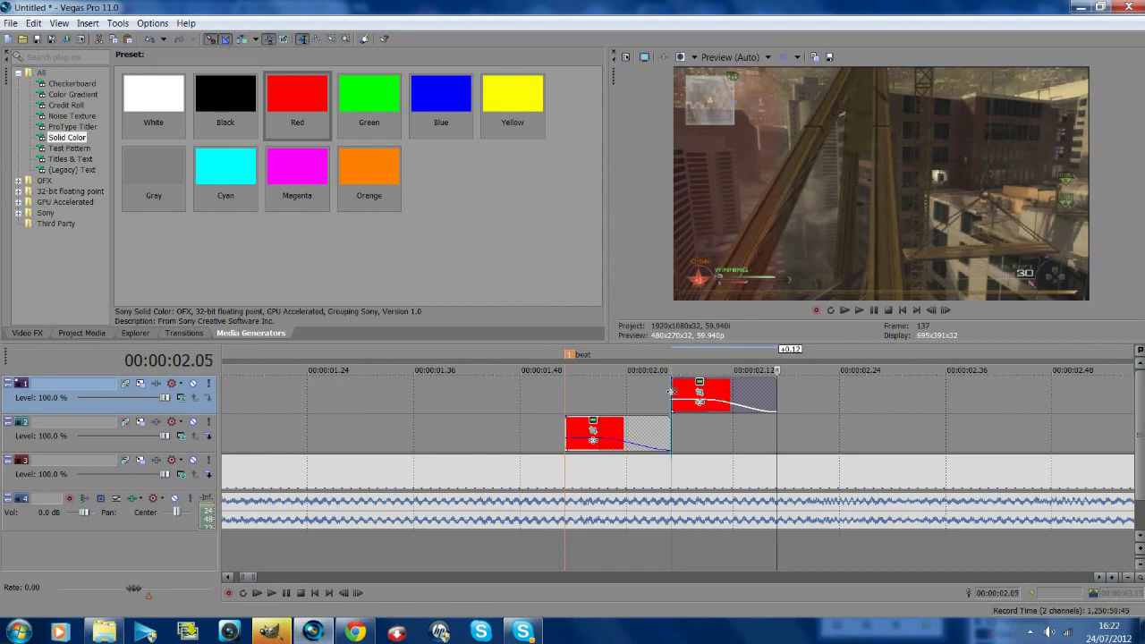
left_click(700, 396)
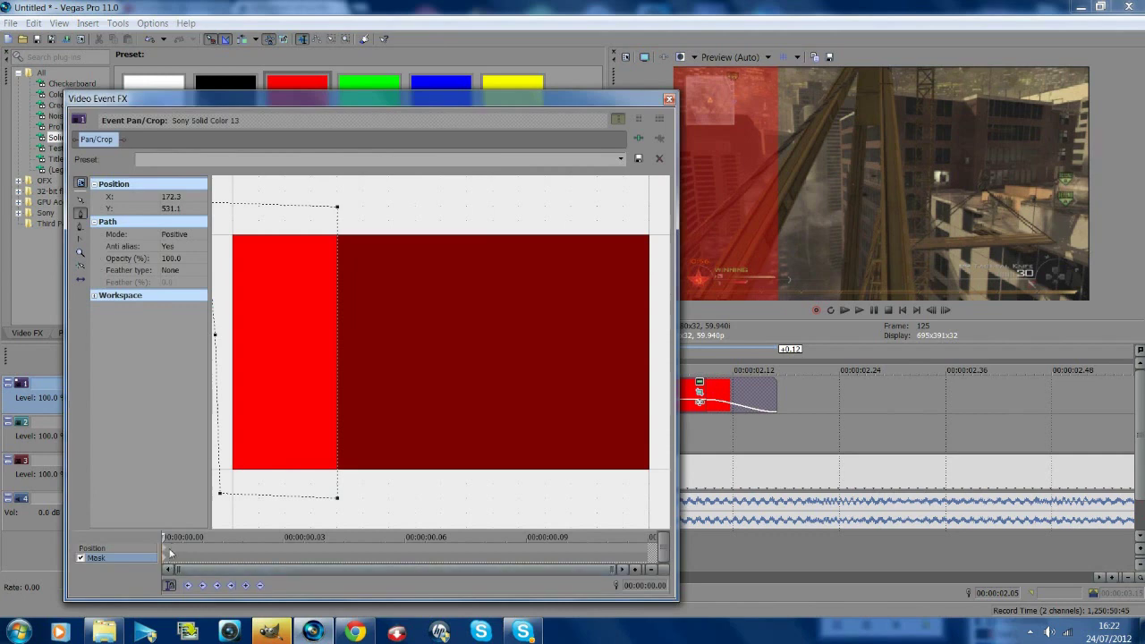
- Slide the copied strip's framing horizontally to X Center 532.1, right of the first strip
left_click(165, 551)
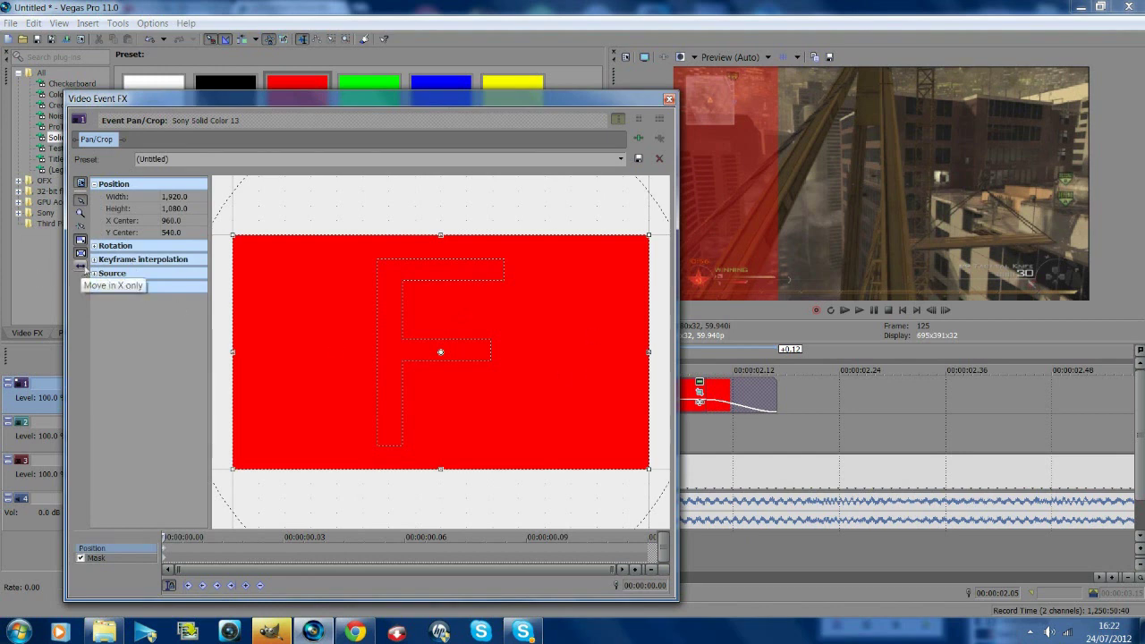
left_click(80, 267)
left_click_drag(558, 367, 472, 359)
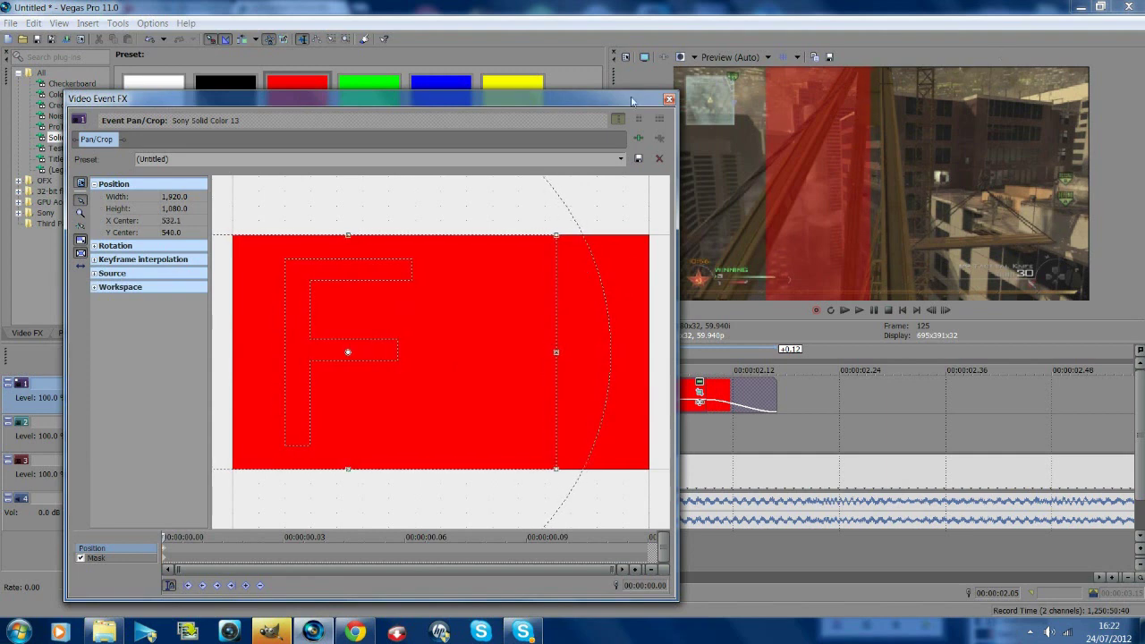
left_click(668, 99)
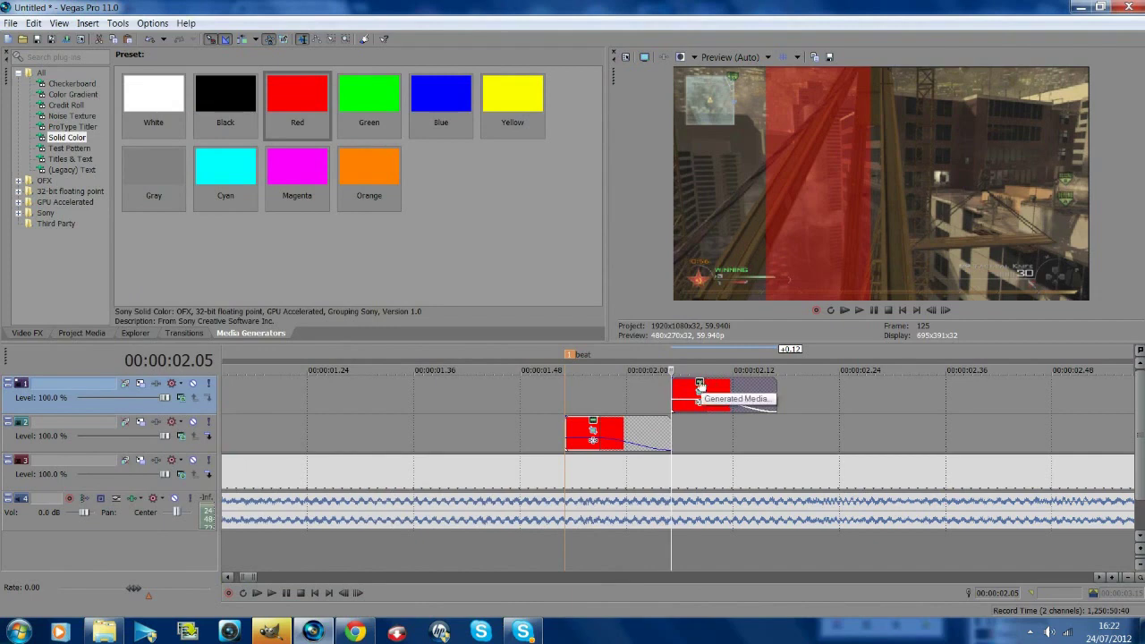
- Recolour the copied strip blue (HSV 203, 1.0, 1.0, 1.0) and select a time range over both strips
left_click(700, 385)
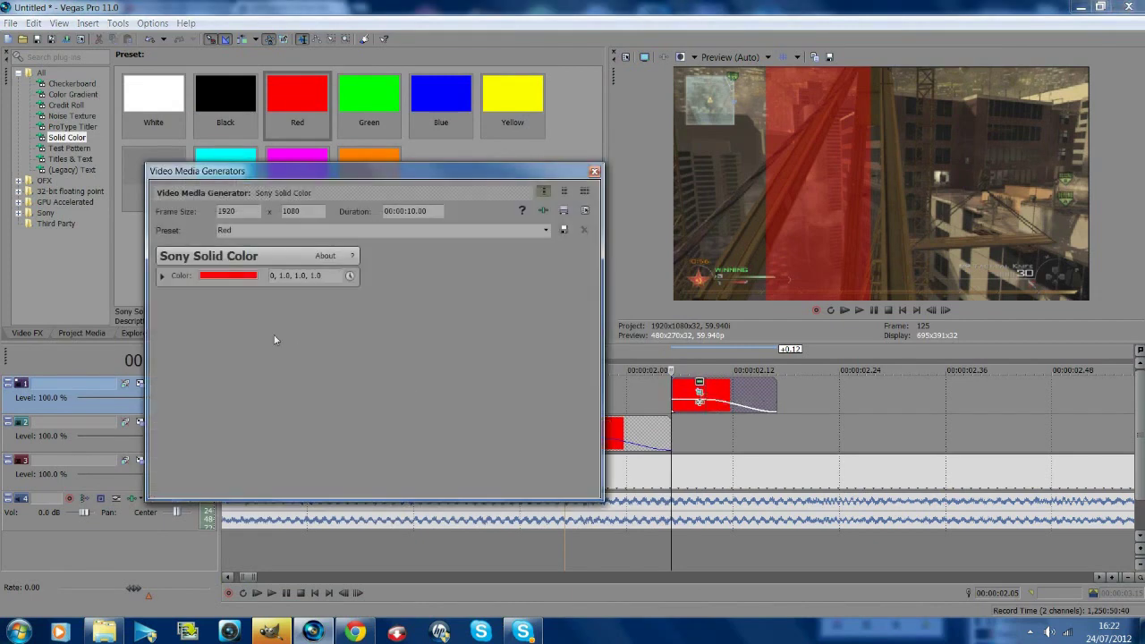
left_click(253, 275)
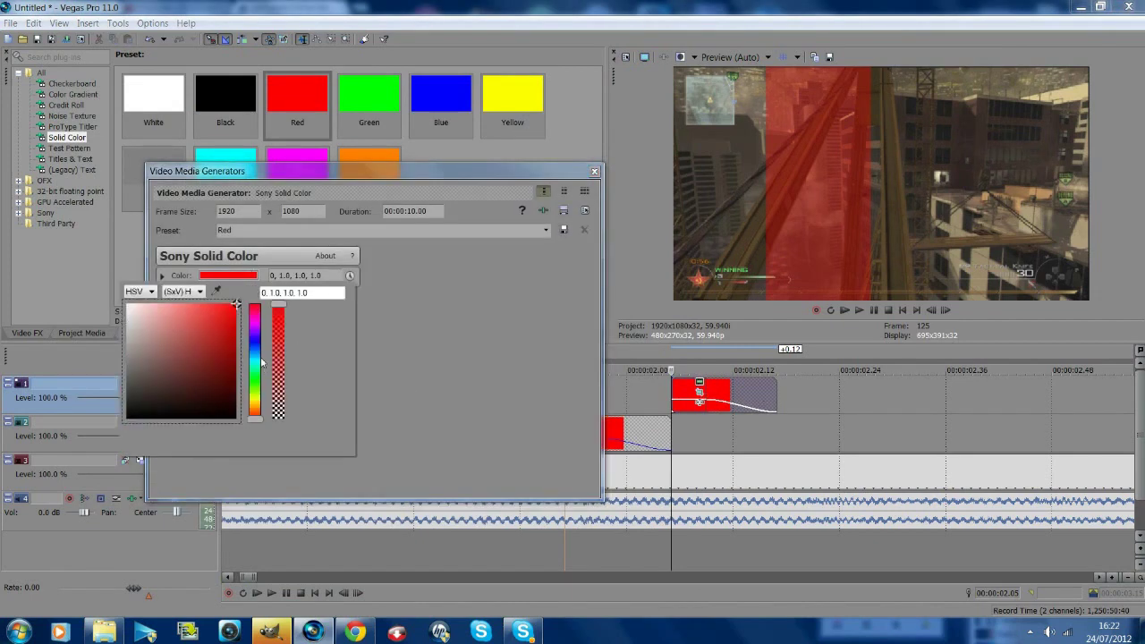
left_click(257, 353)
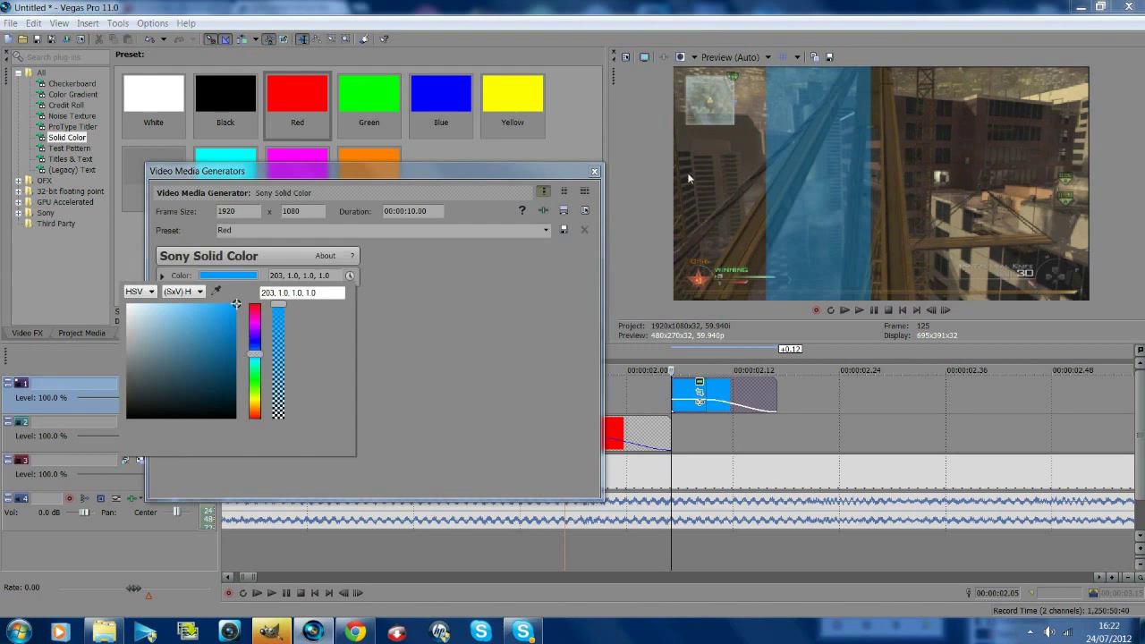
left_click(591, 183)
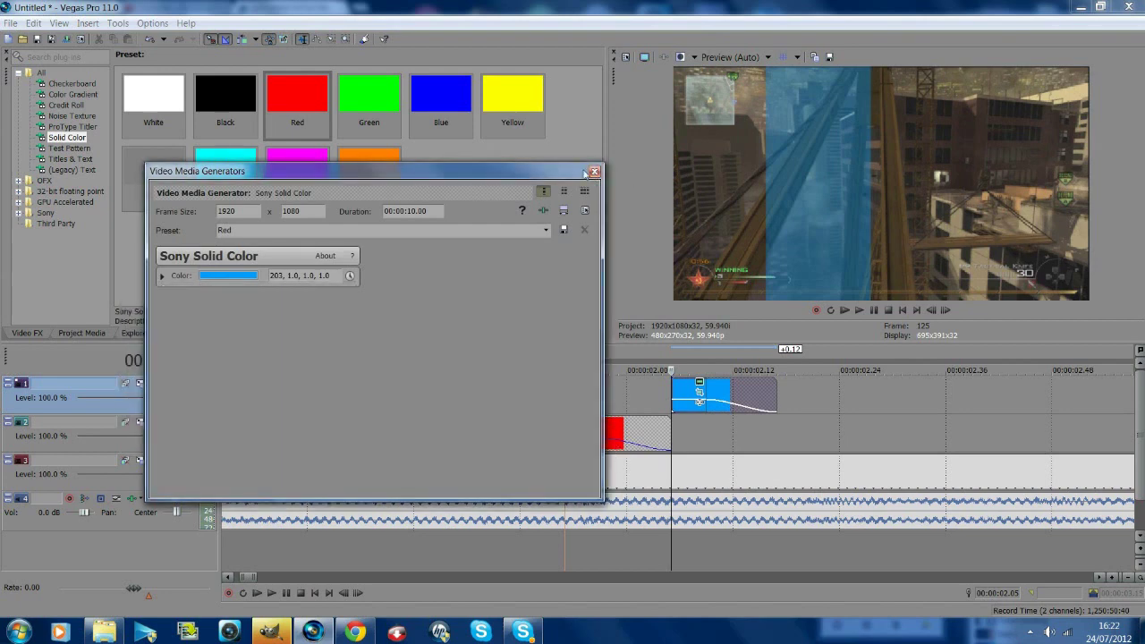
left_click(594, 173)
left_click_drag(514, 411, 873, 402)
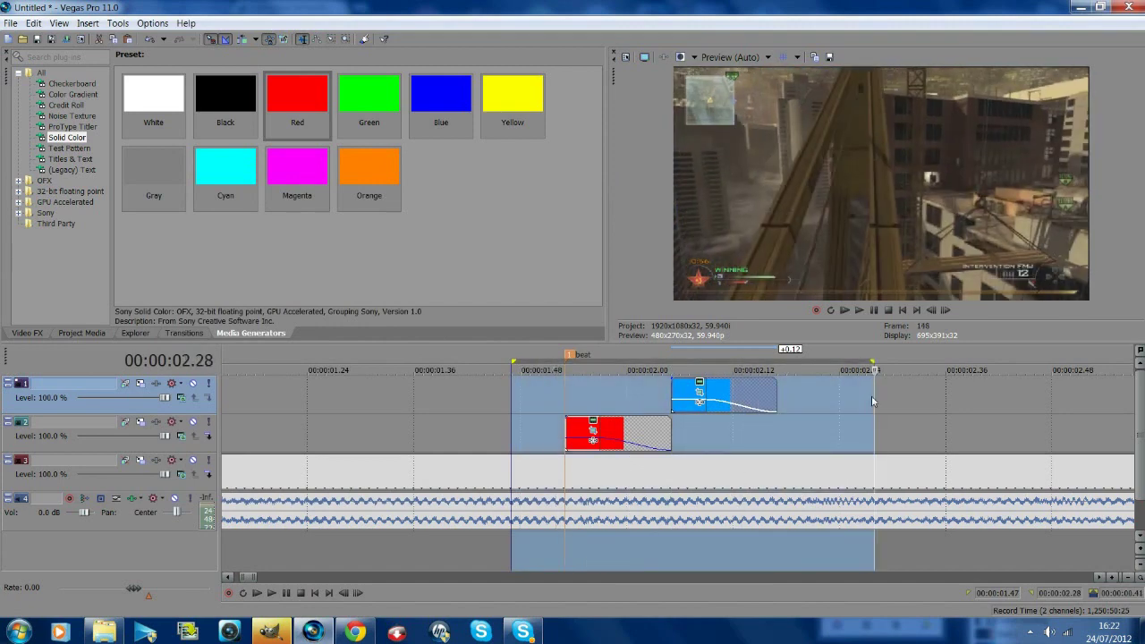
key("Escape")
double_click(820, 357)
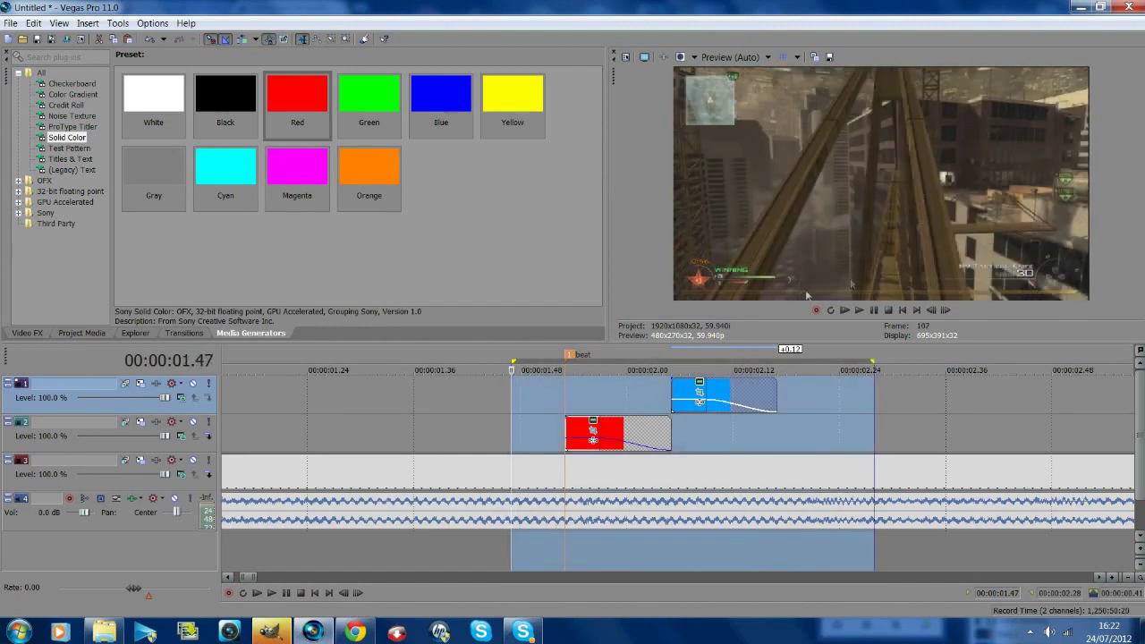
left_click(875, 310)
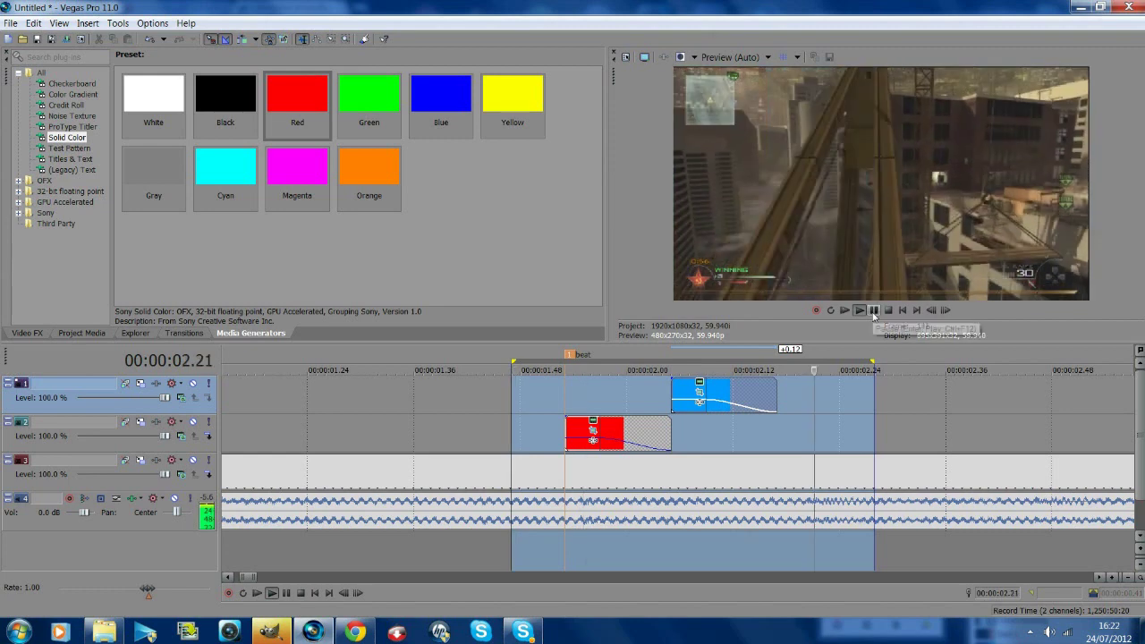
left_click(543, 385)
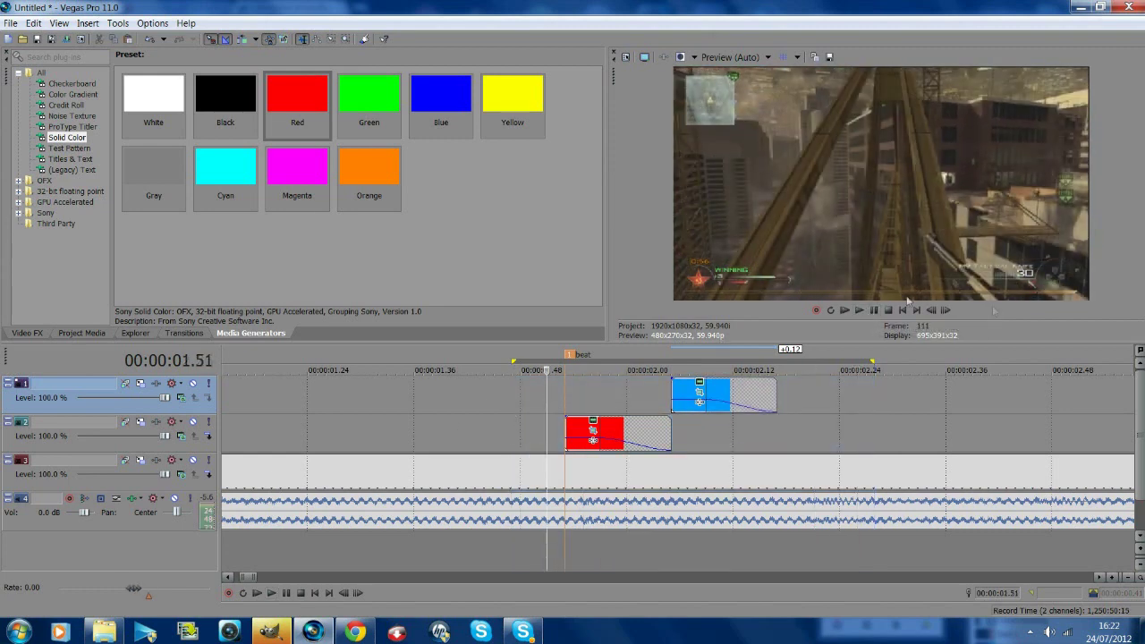
left_click(873, 311)
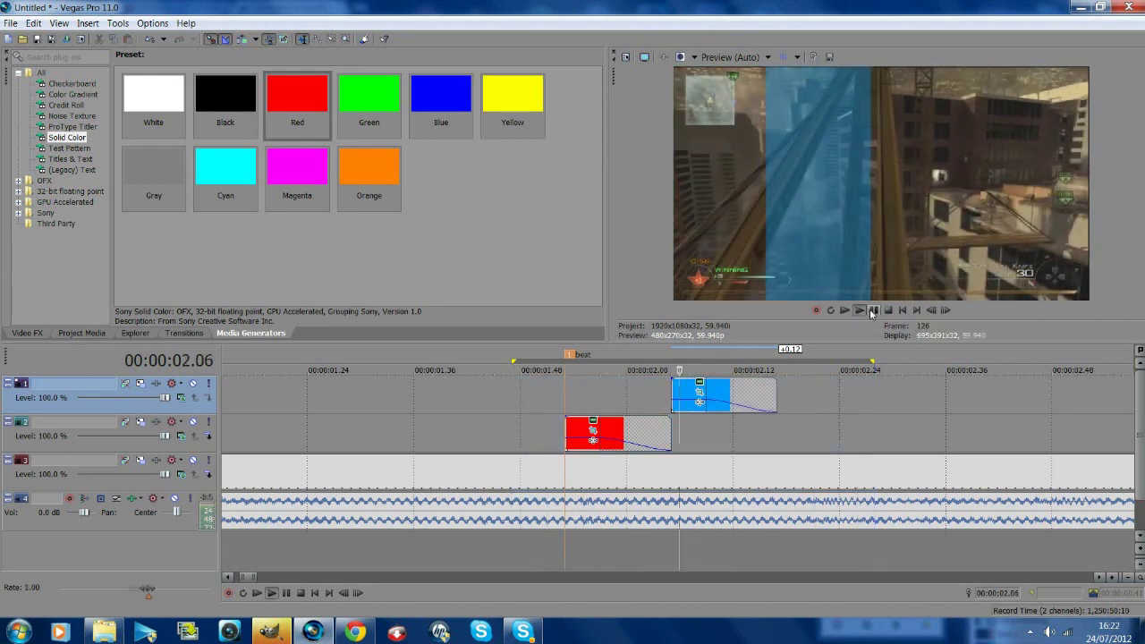
left_click(873, 310)
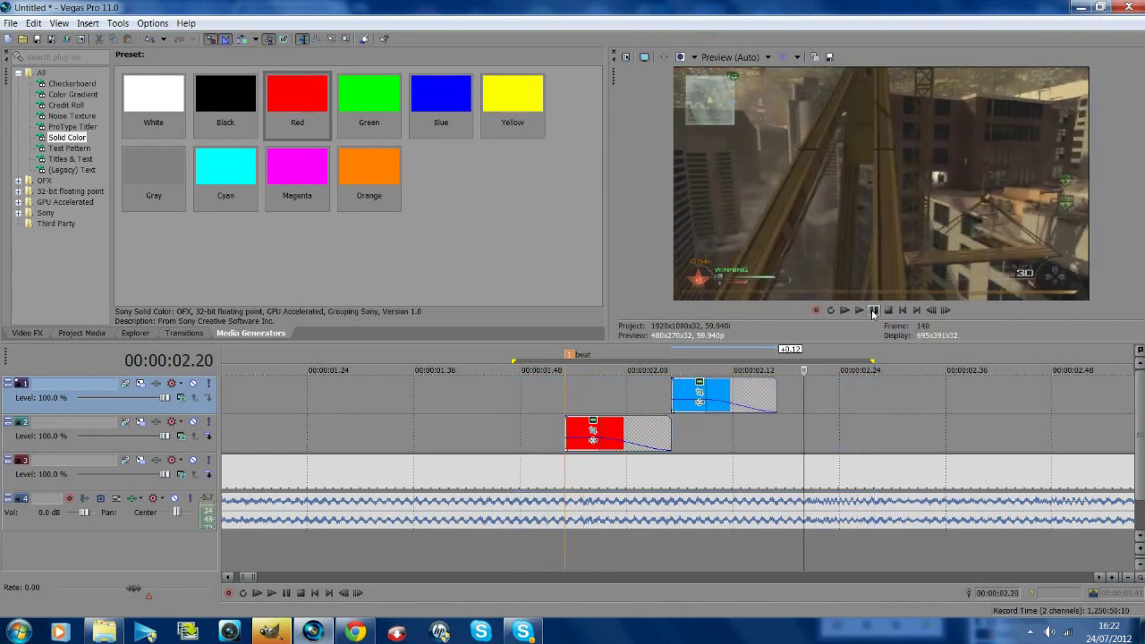
left_click(777, 392)
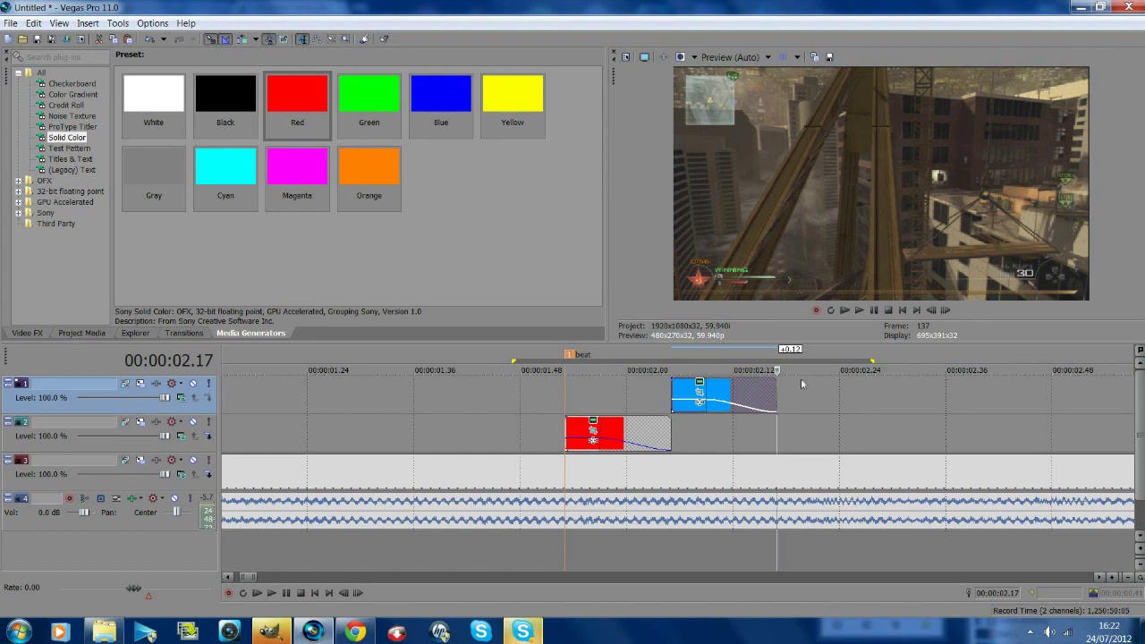
- Insert a new top video track, paste a red strip there after the blue one, and open its Pan/Crop
right_click(794, 405)
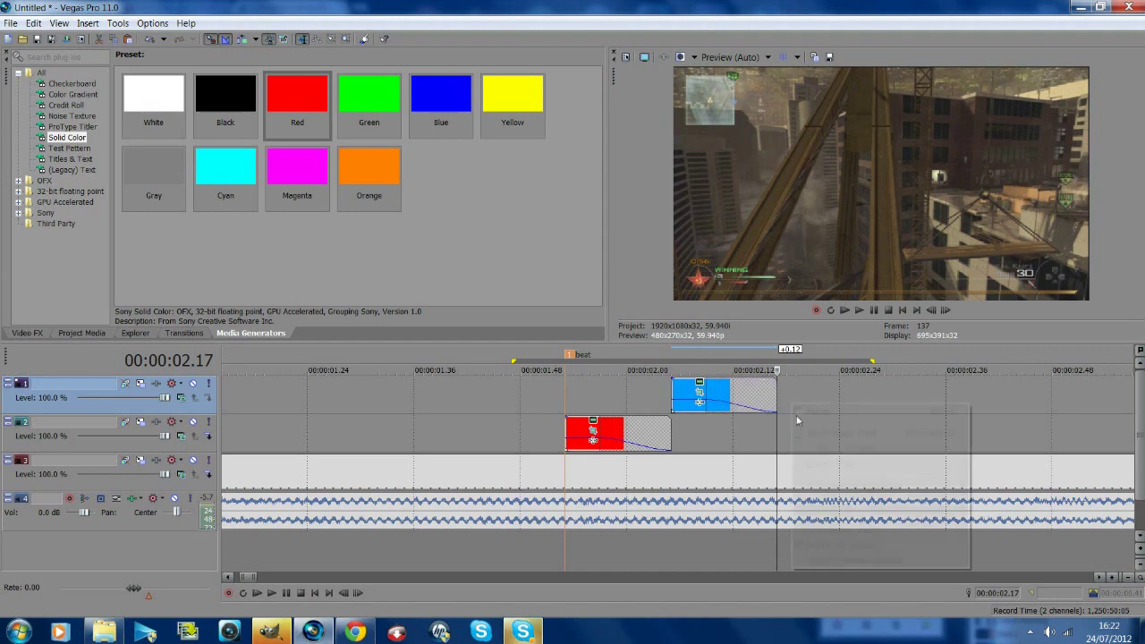
left_click(819, 434)
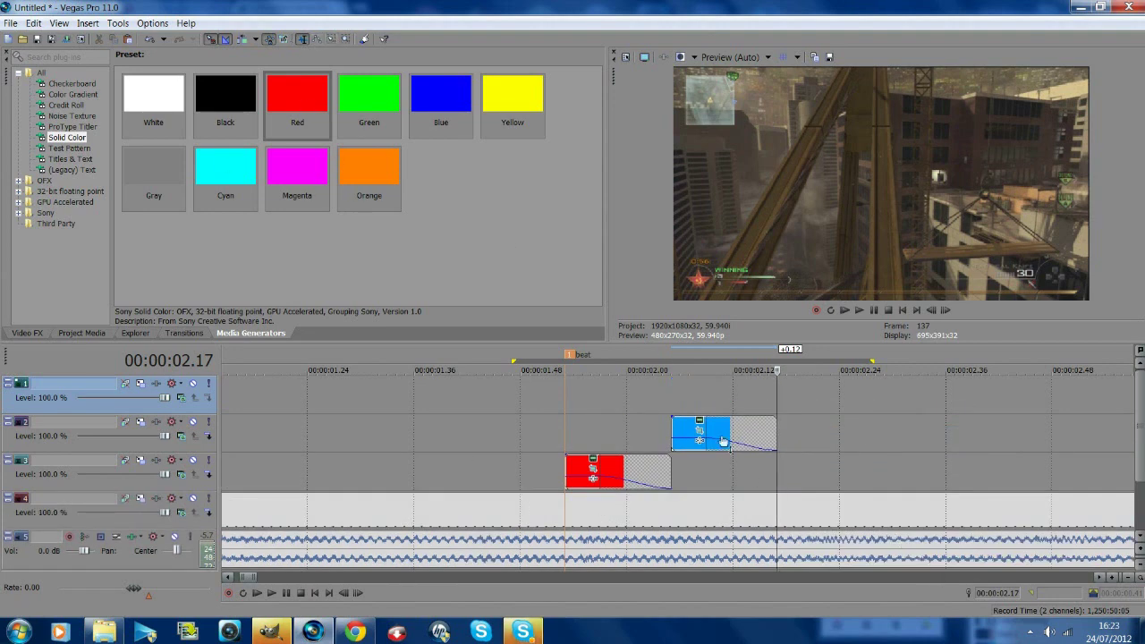
right_click(803, 436)
left_click(825, 442)
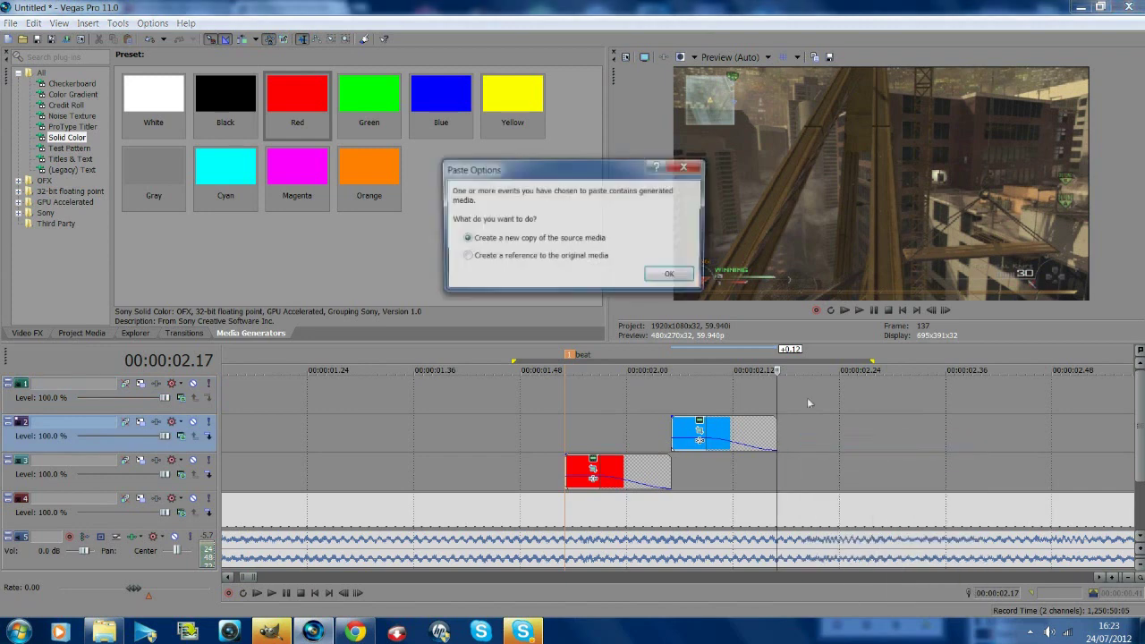
left_click(672, 276)
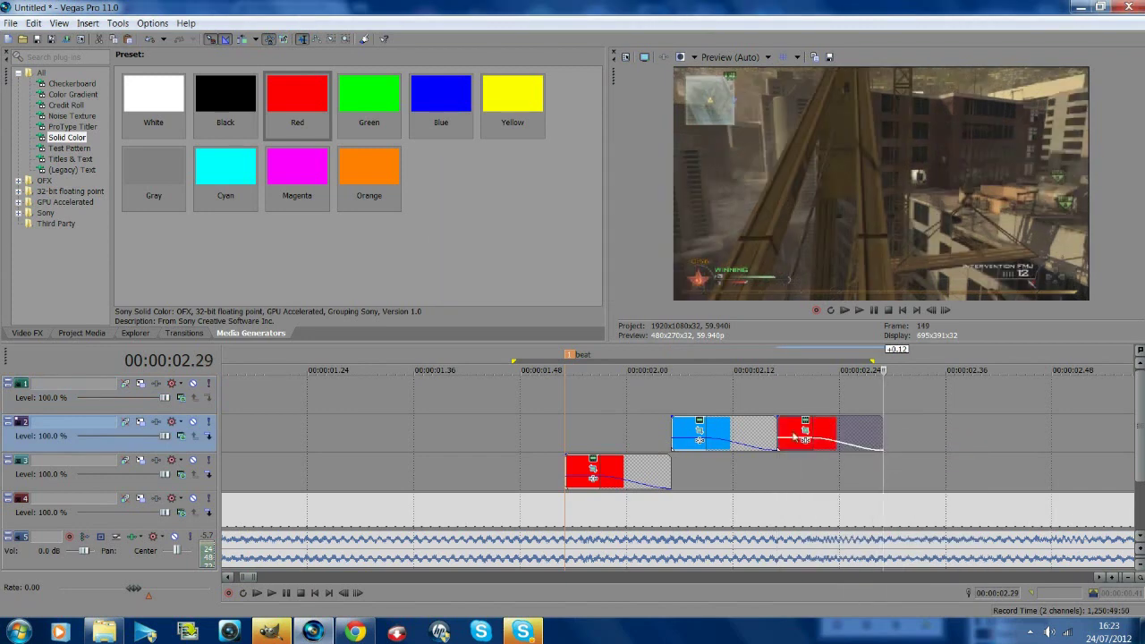
left_click_drag(793, 429, 792, 391)
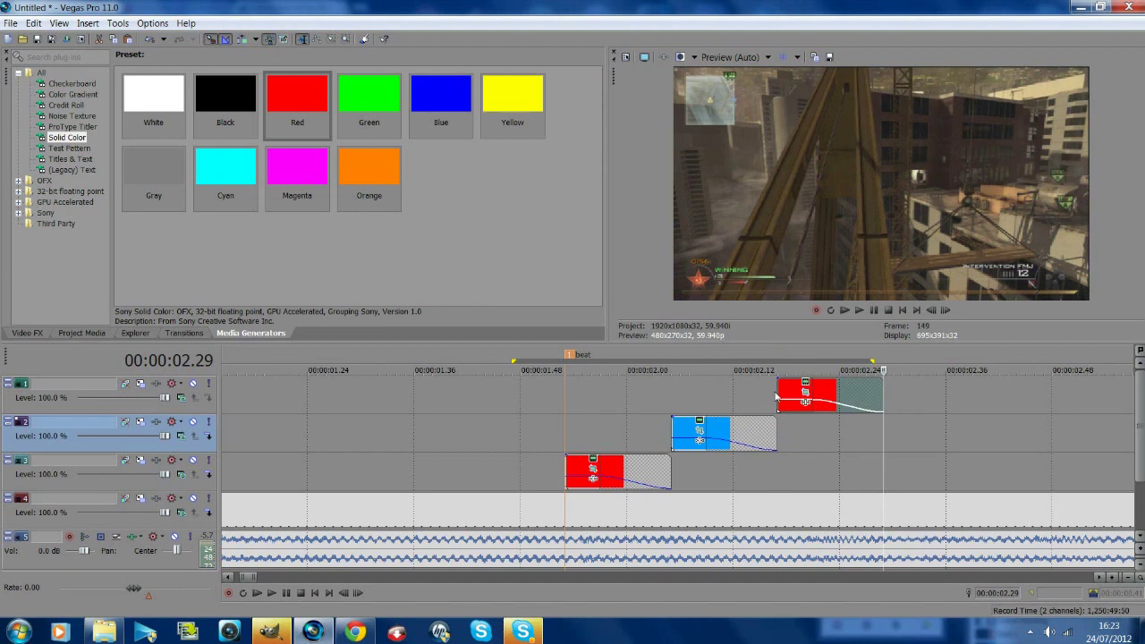
left_click(779, 394)
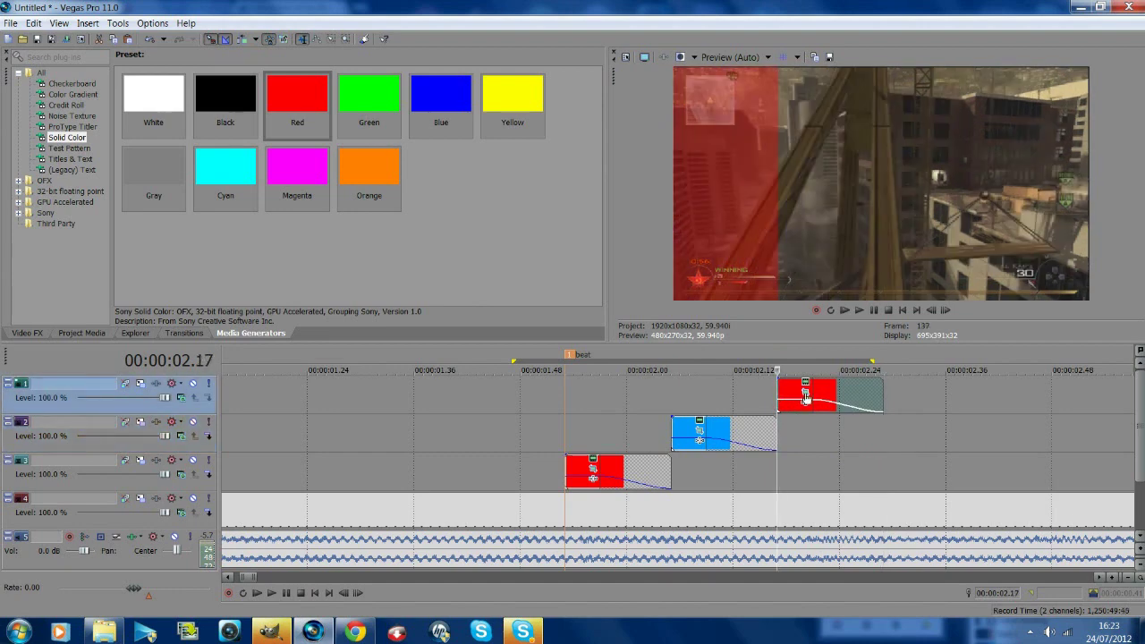
left_click(805, 393)
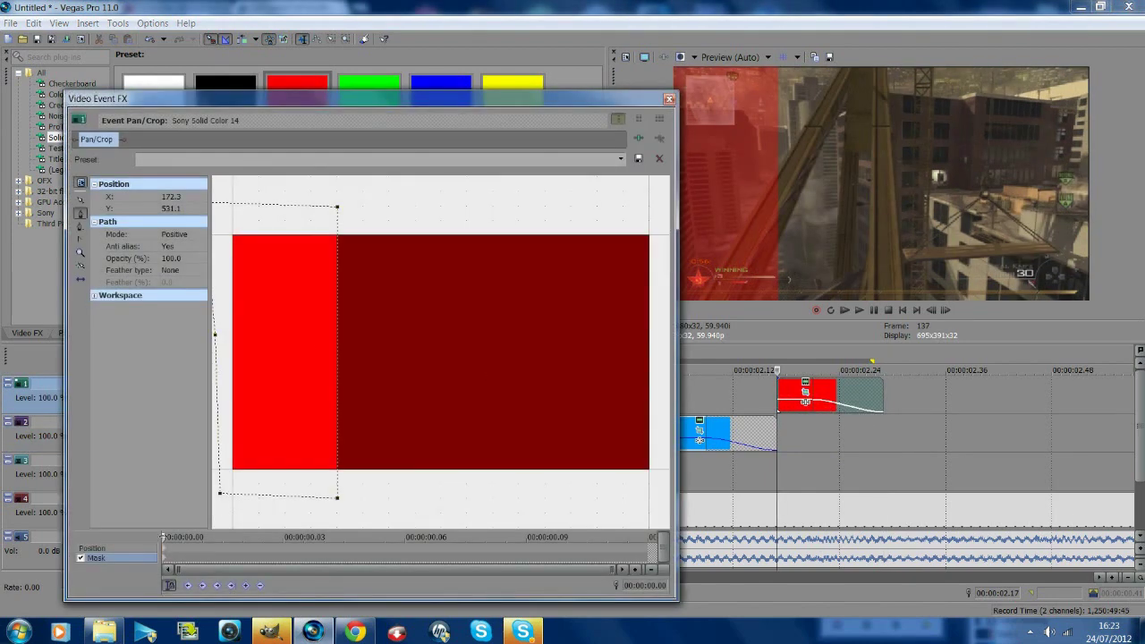
- Reposition the red strip in Pan/Crop to X Center about 142.8, right of centre in the frame
left_click(164, 550)
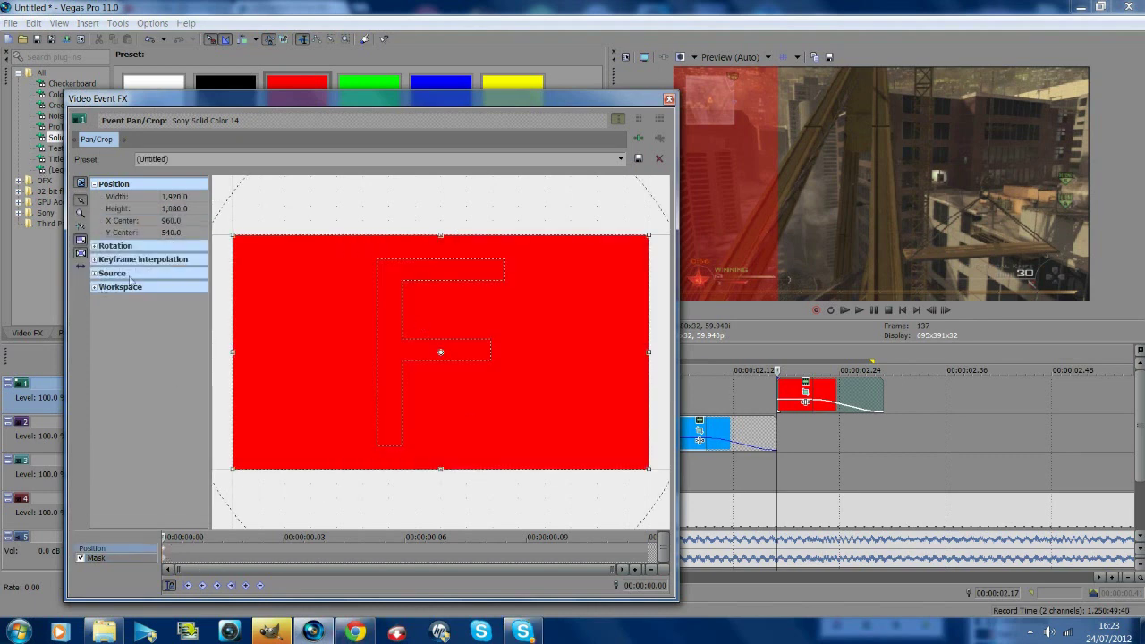
left_click_drag(570, 395, 393, 386)
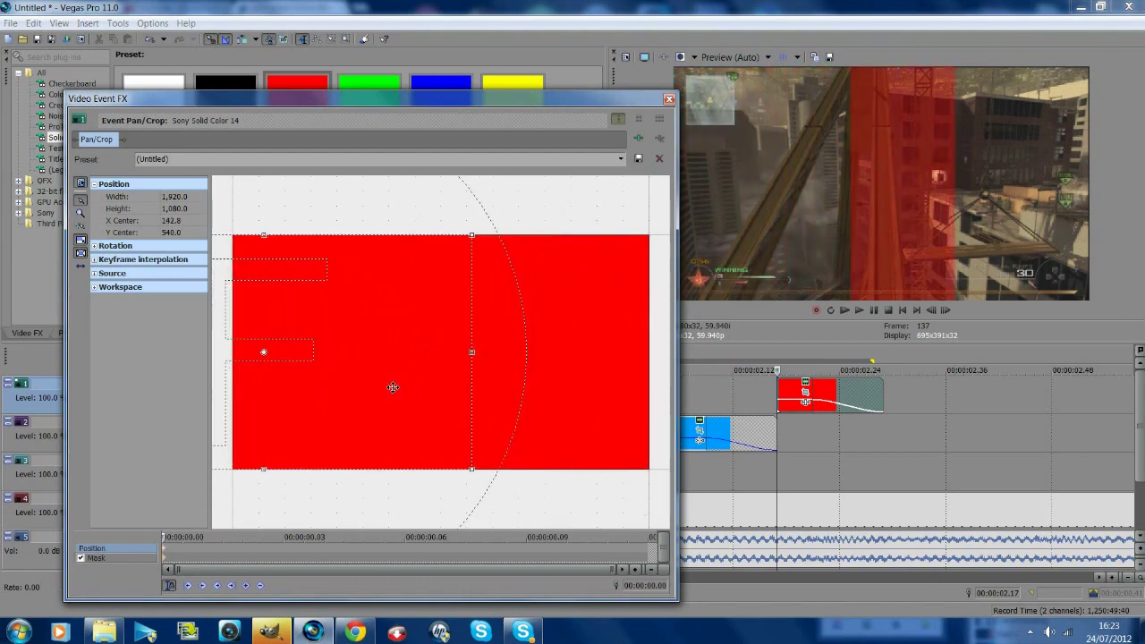
left_click(669, 100)
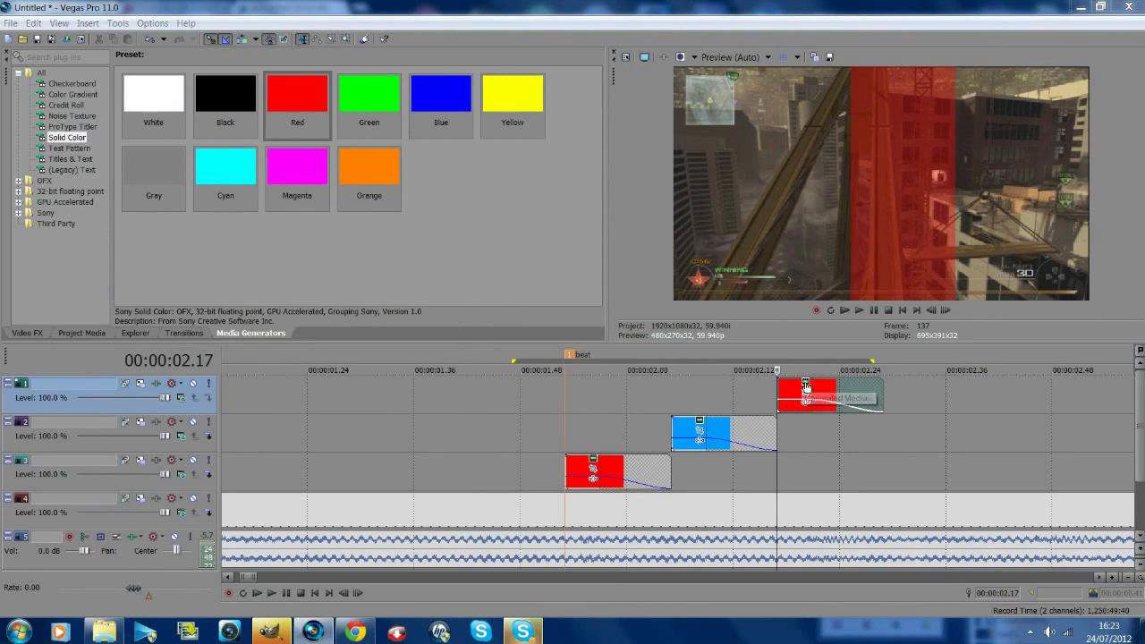
- Change the third strip's solid colour from red to orange (HSV 34, 1.0, 1.0, 1.0)
left_click(806, 385)
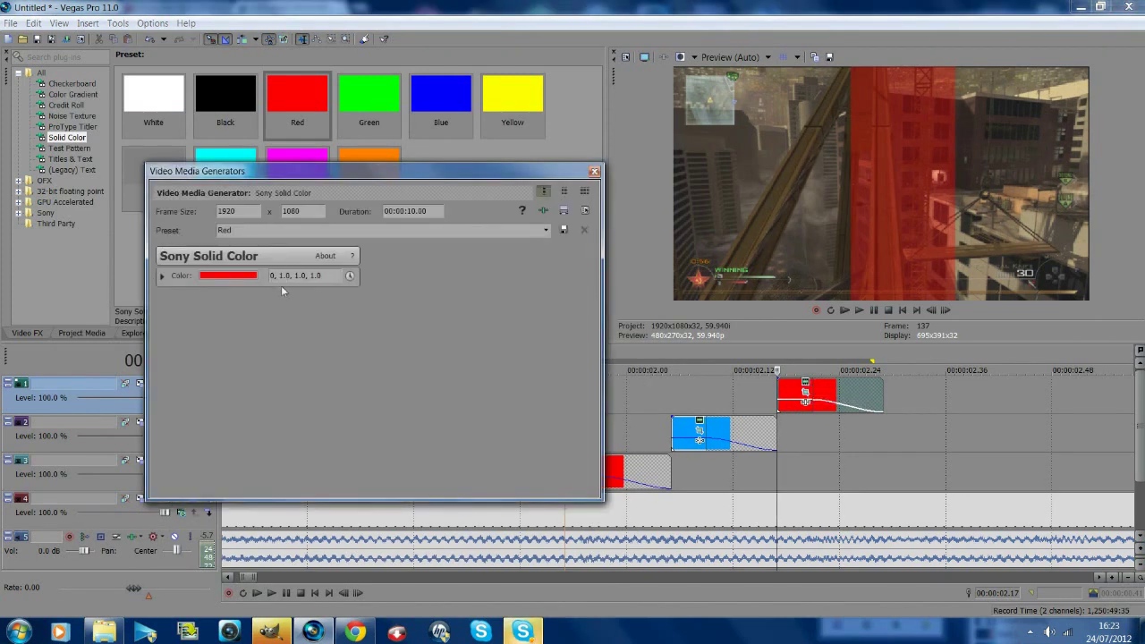
left_click(240, 274)
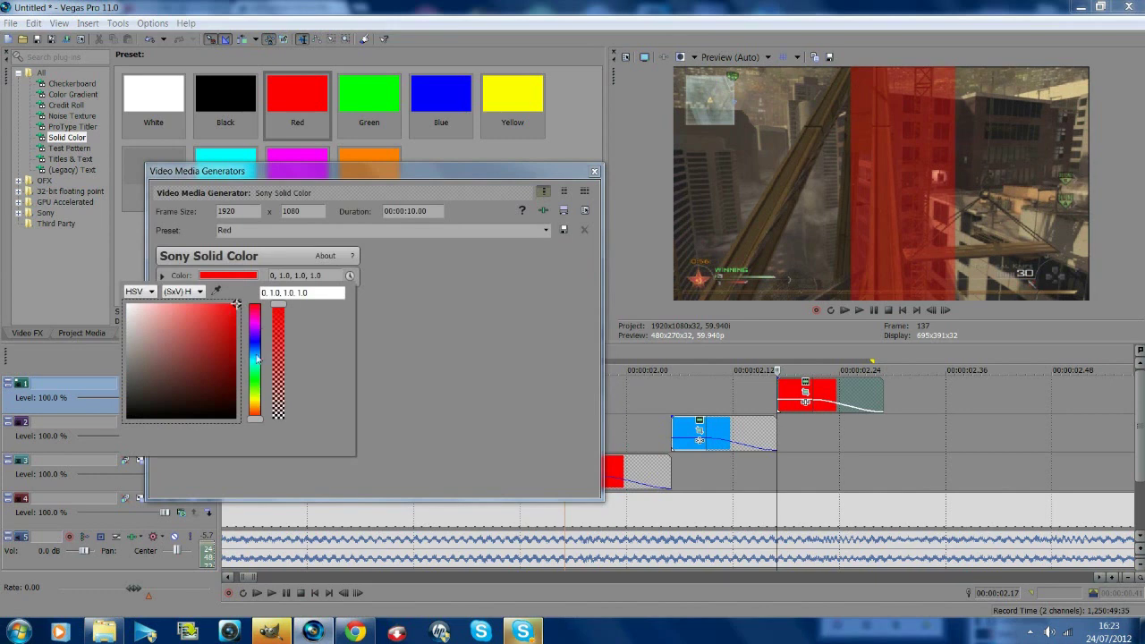
left_click(256, 393)
left_click(257, 410)
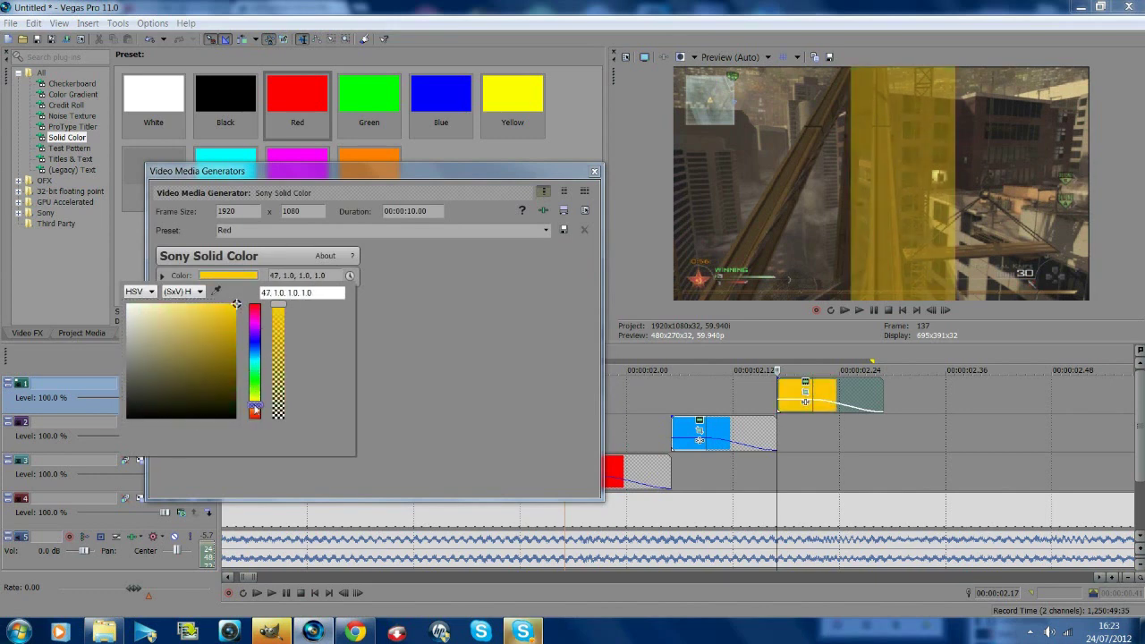
left_click_drag(255, 409, 256, 413)
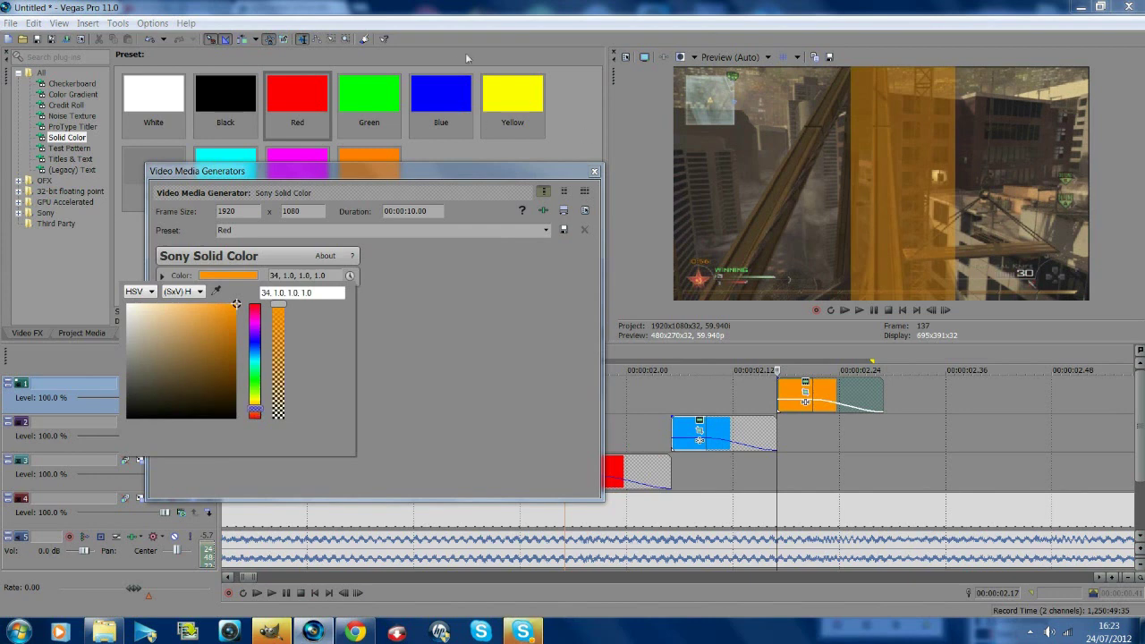
left_click(595, 176)
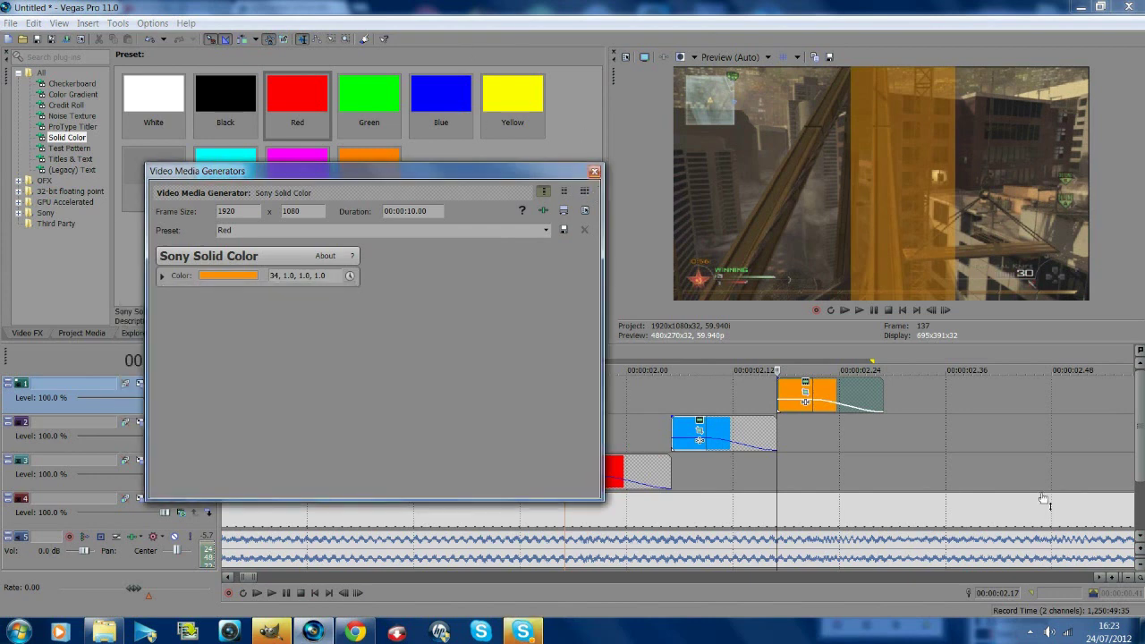
left_click(594, 171)
scroll(890, 424, "down", 2)
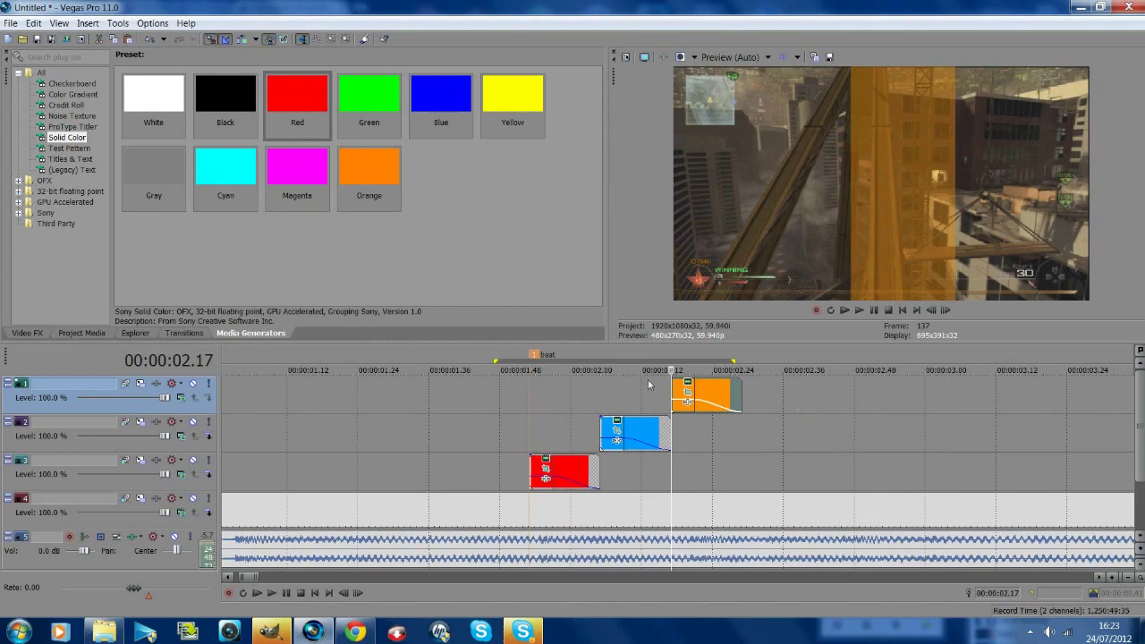
- Paste another red strip copy and slide it to start right after the orange strip
right_click(754, 396)
left_click(767, 407)
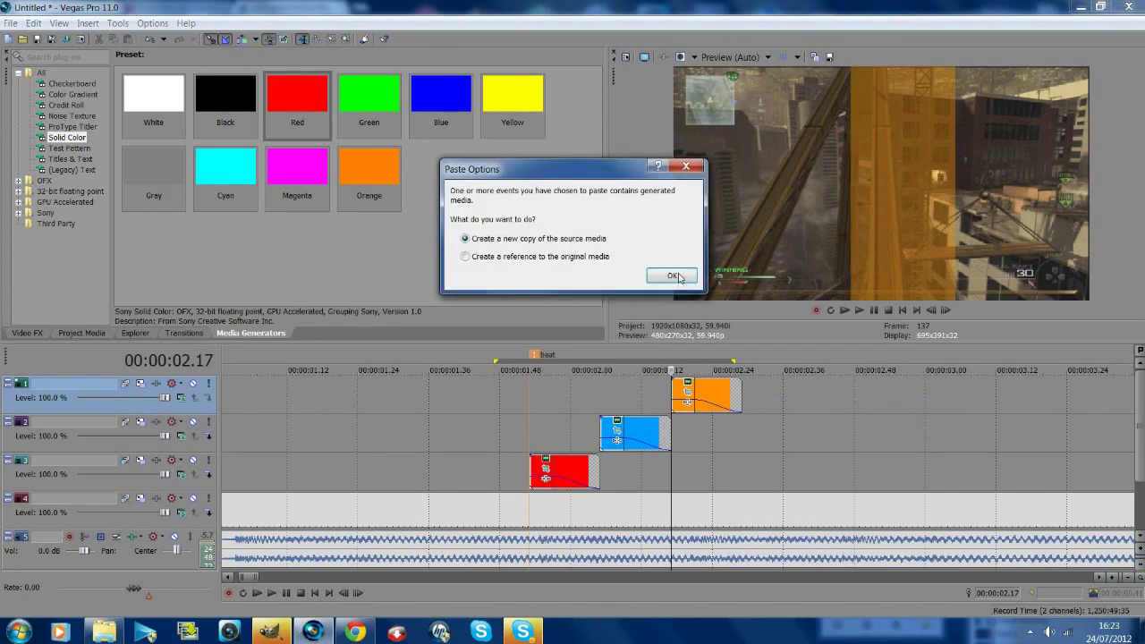
left_click(679, 276)
left_click_drag(713, 400, 783, 400)
- Add a new top video track, move the red strip onto it, and open its Pan/Crop
right_click(847, 399)
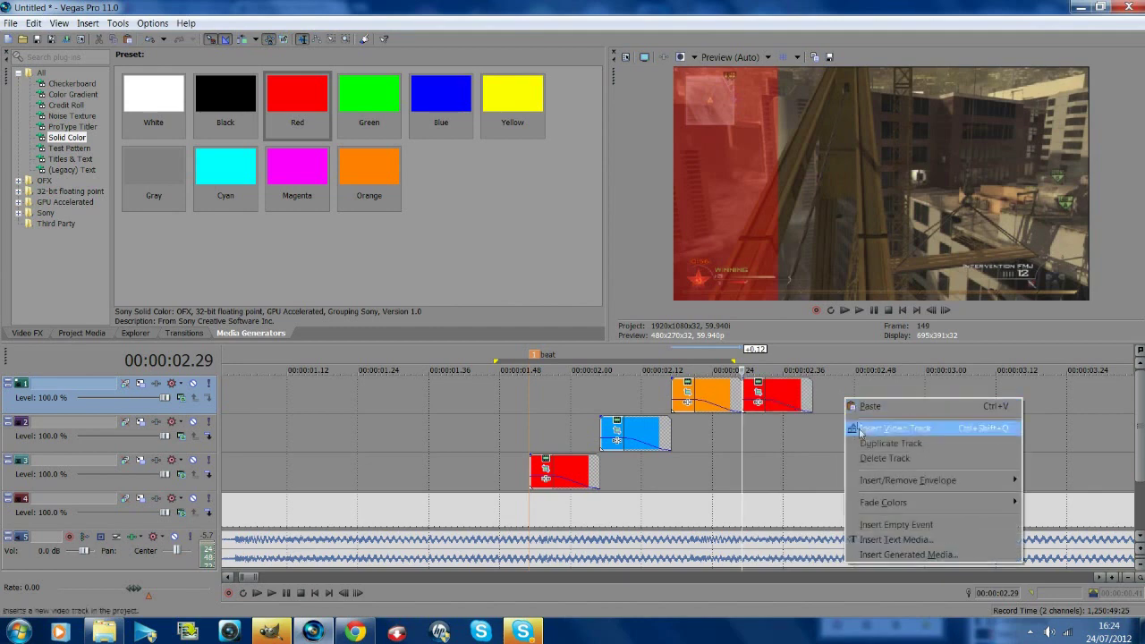
left_click(859, 430)
left_click(750, 432)
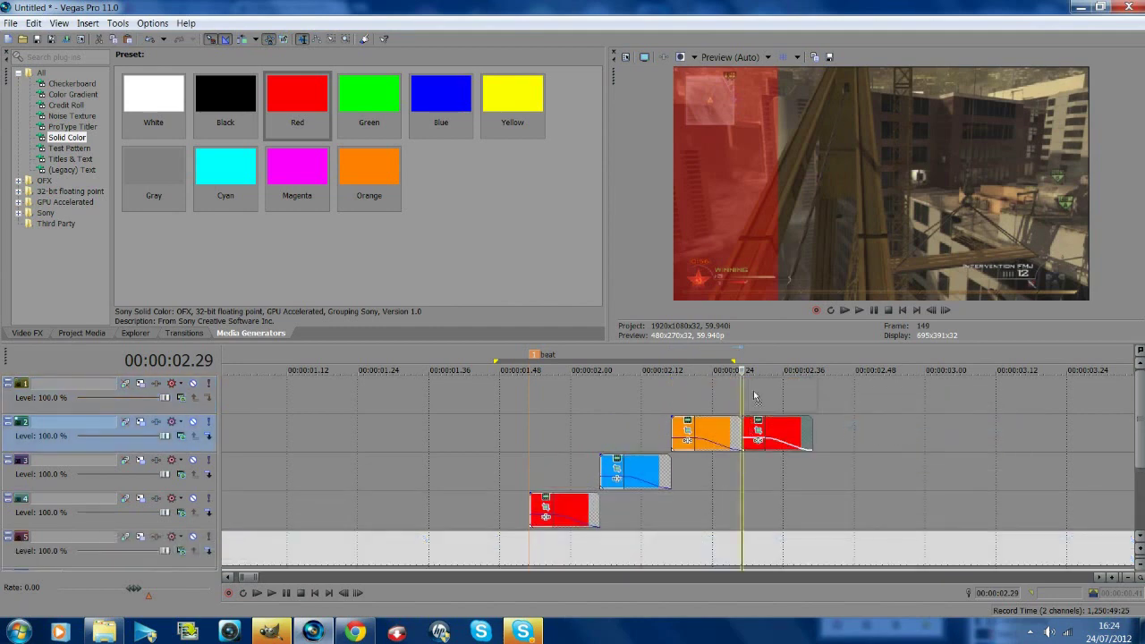
left_click_drag(750, 433, 752, 399)
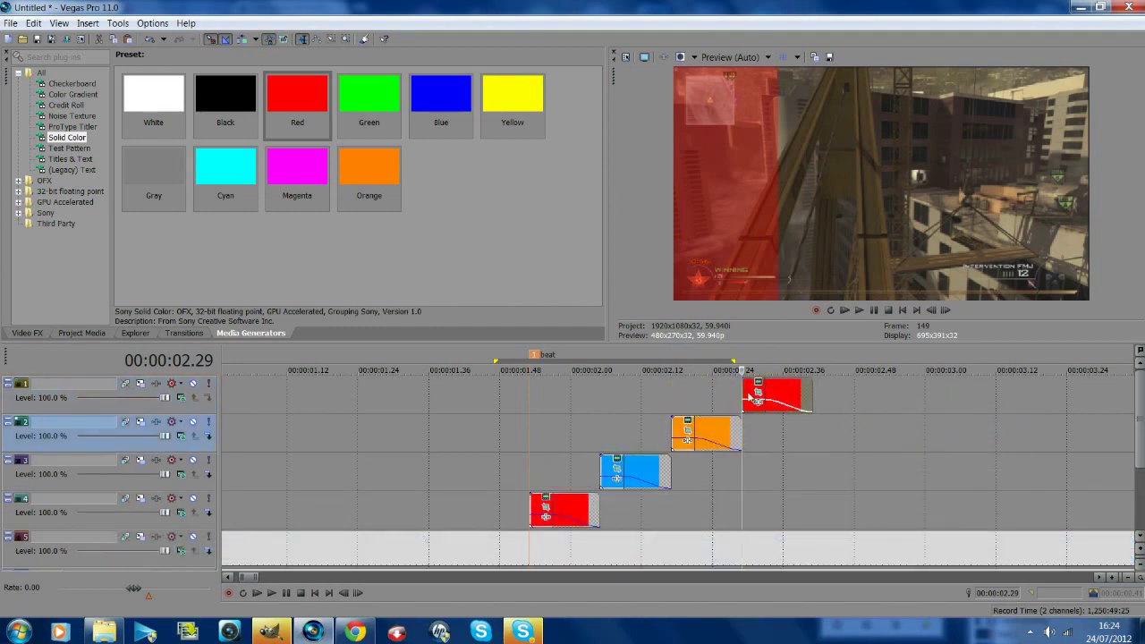
left_click(758, 394)
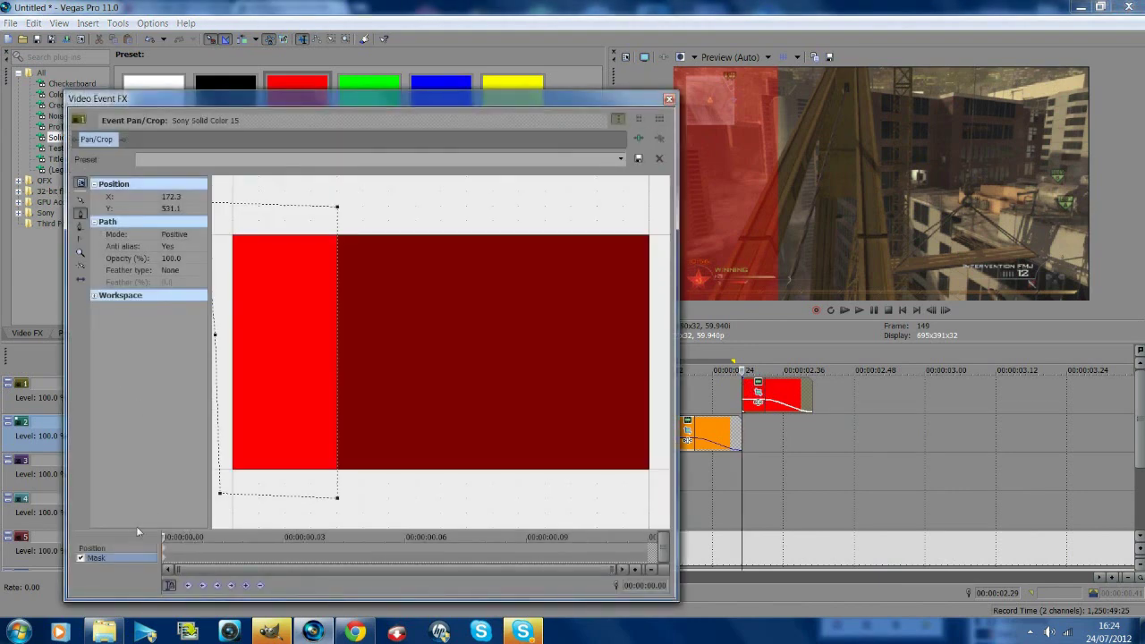
- Shift the top red strip's position to X Center -428.7, at the frame's far right edge
left_click(163, 548)
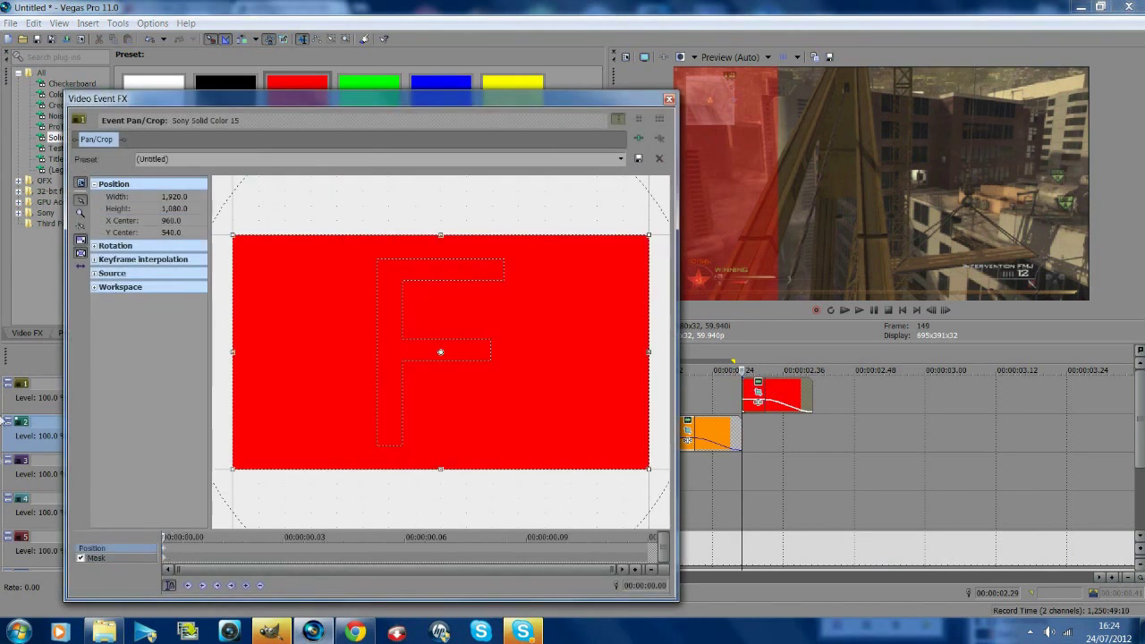
left_click_drag(613, 389, 293, 382)
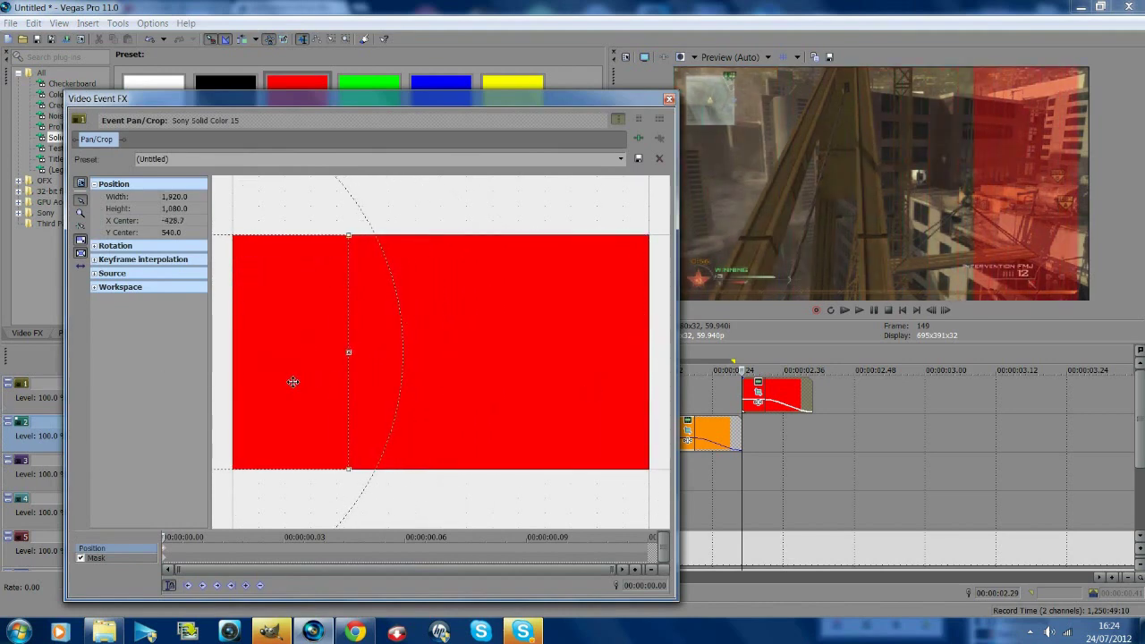
left_click(669, 100)
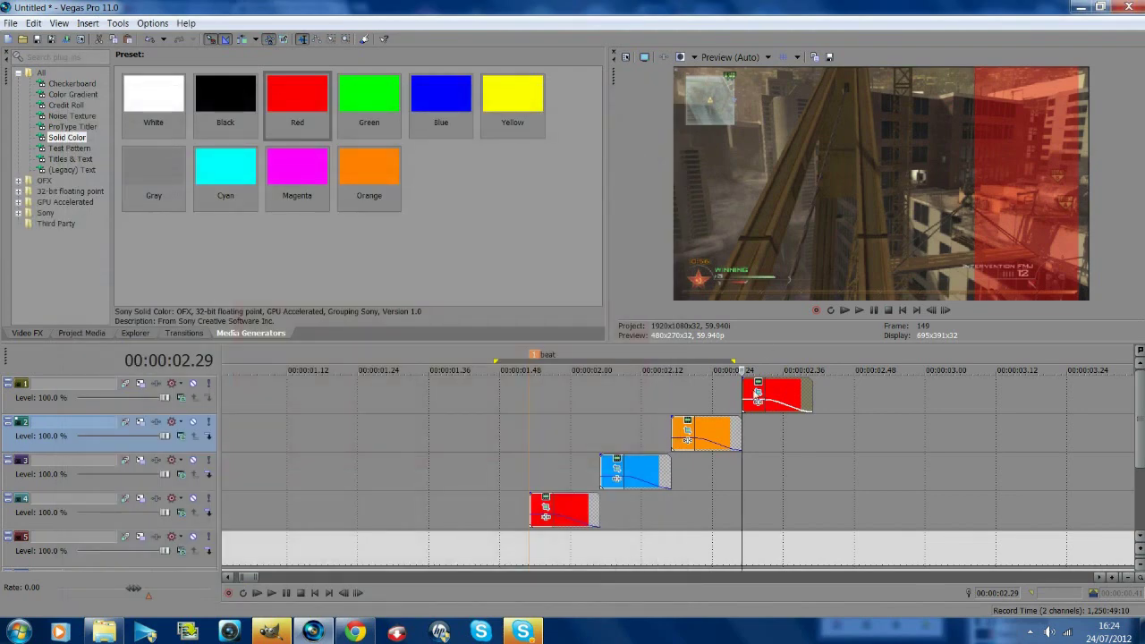
- Make the top strip lime green (HSV 93, 1.0, 1.0, 1.0) and select the strips' time span
left_click(759, 387)
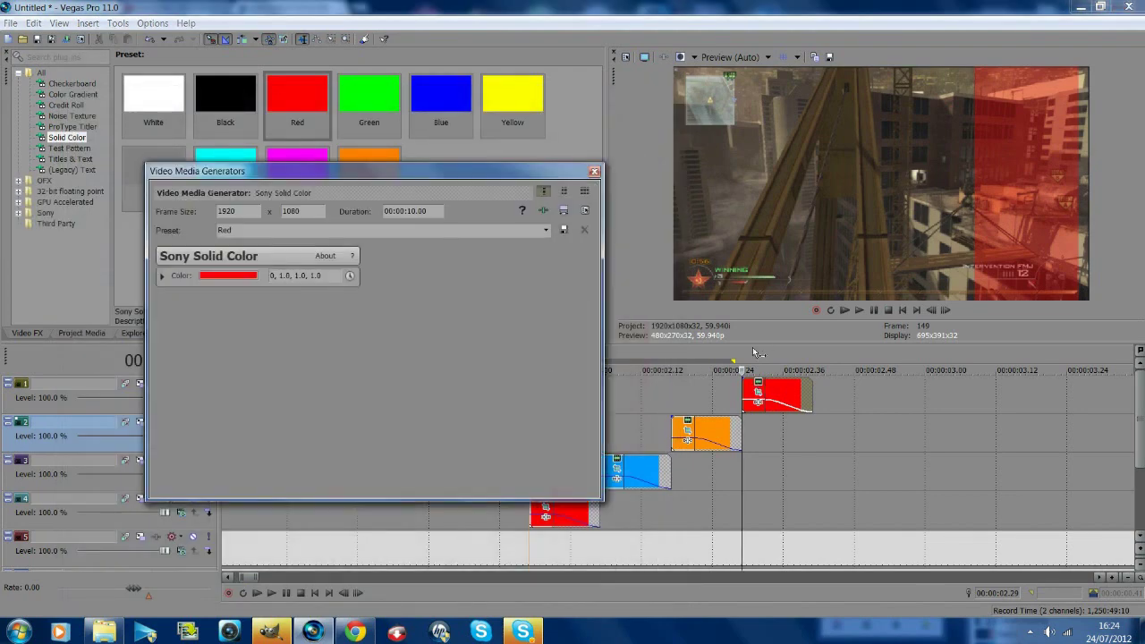
left_click(225, 277)
left_click_drag(255, 362, 255, 378)
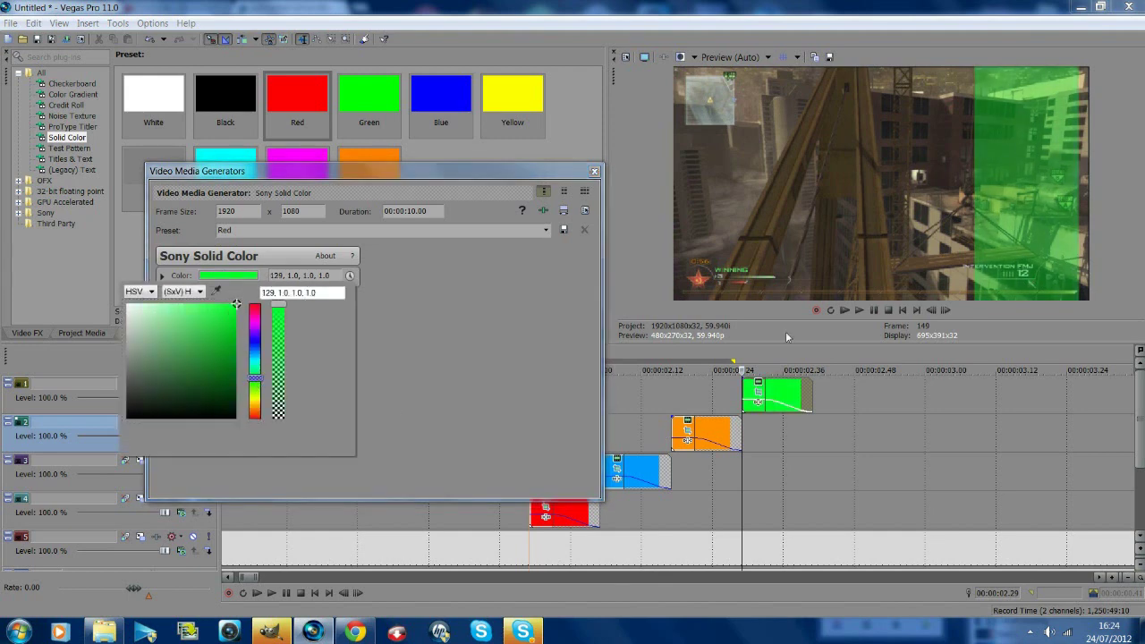
left_click_drag(256, 399, 261, 388)
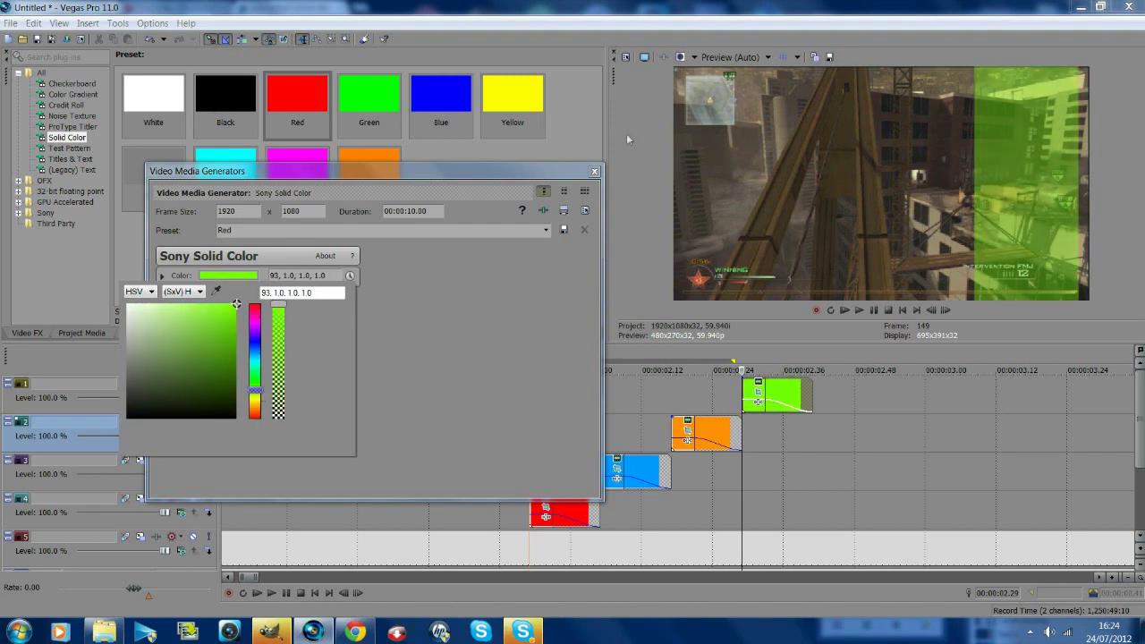
left_click(596, 173)
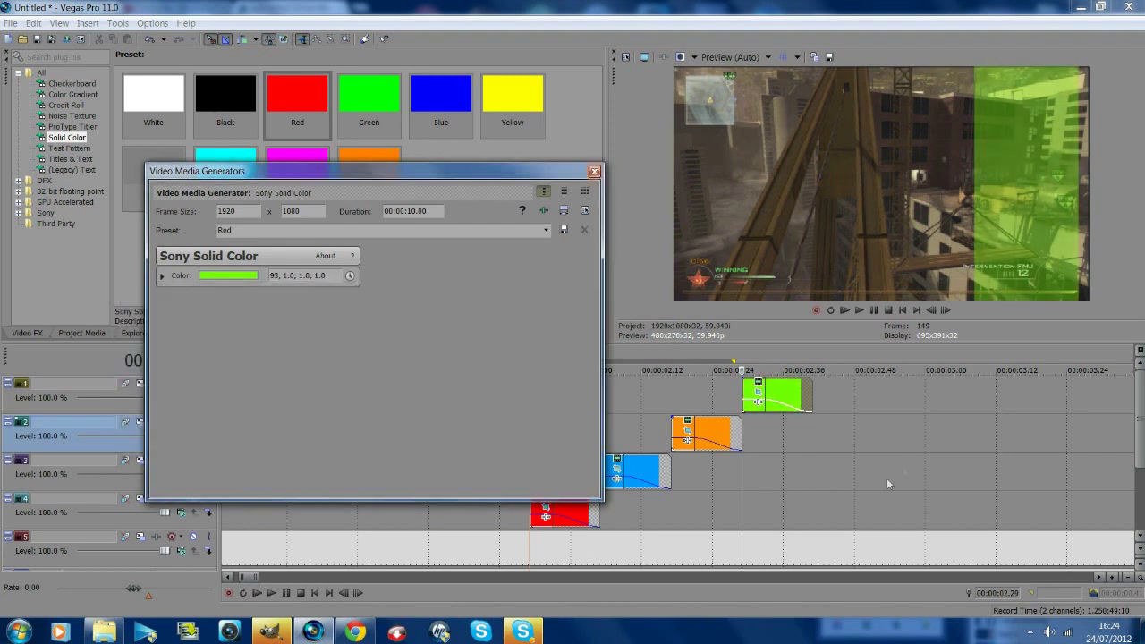
left_click(595, 172)
left_click_drag(909, 441, 427, 402)
- Play the selected span to preview the four colour strips
key("space")
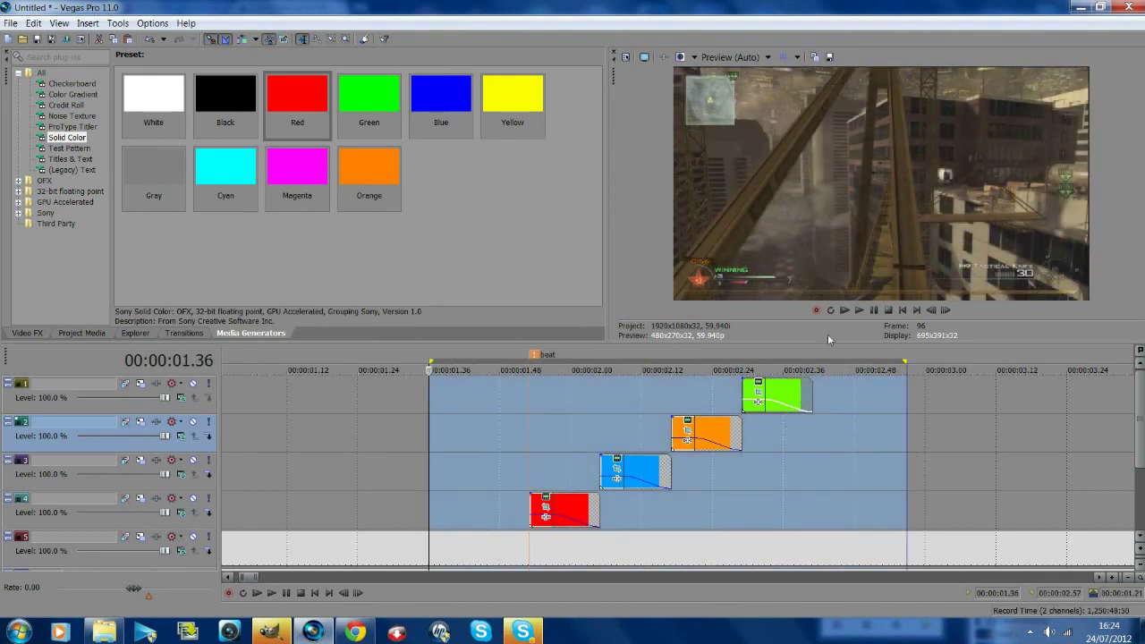
key("space")
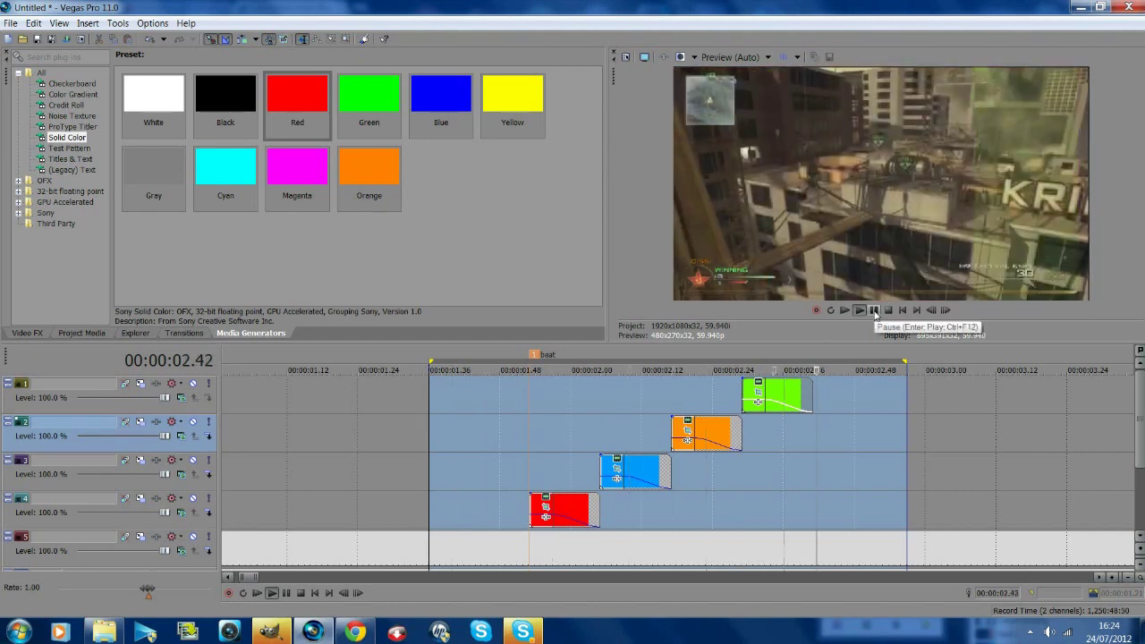
left_click(874, 310)
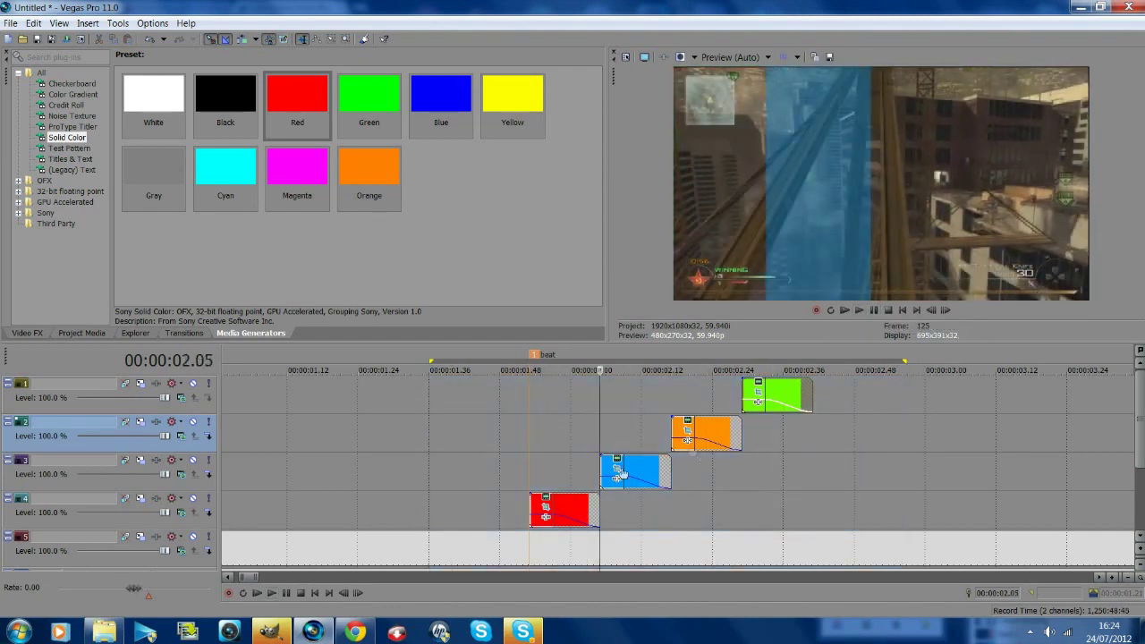
- Extend the red, blue, orange and green strips slightly at their right ends
left_click(535, 505)
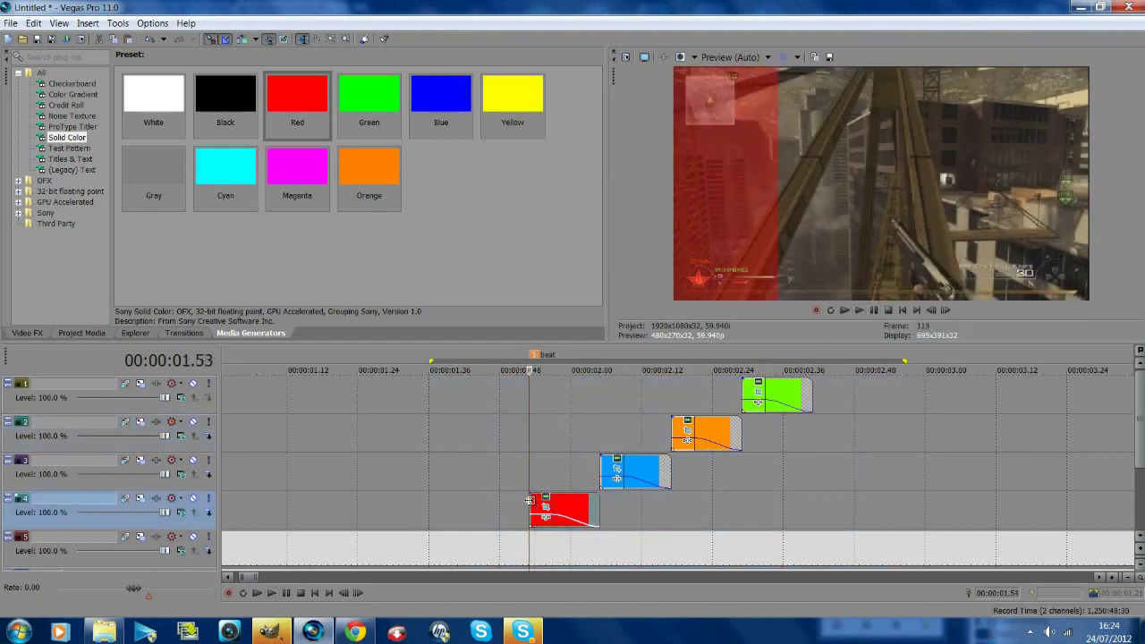
left_click_drag(598, 514, 658, 515)
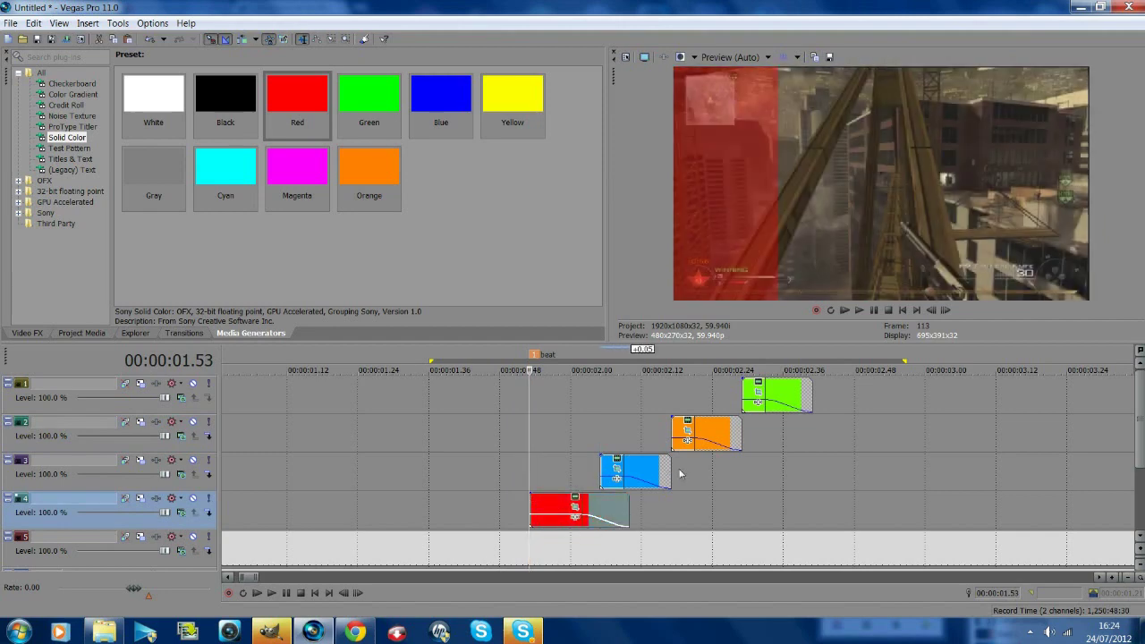
left_click_drag(671, 469, 694, 469)
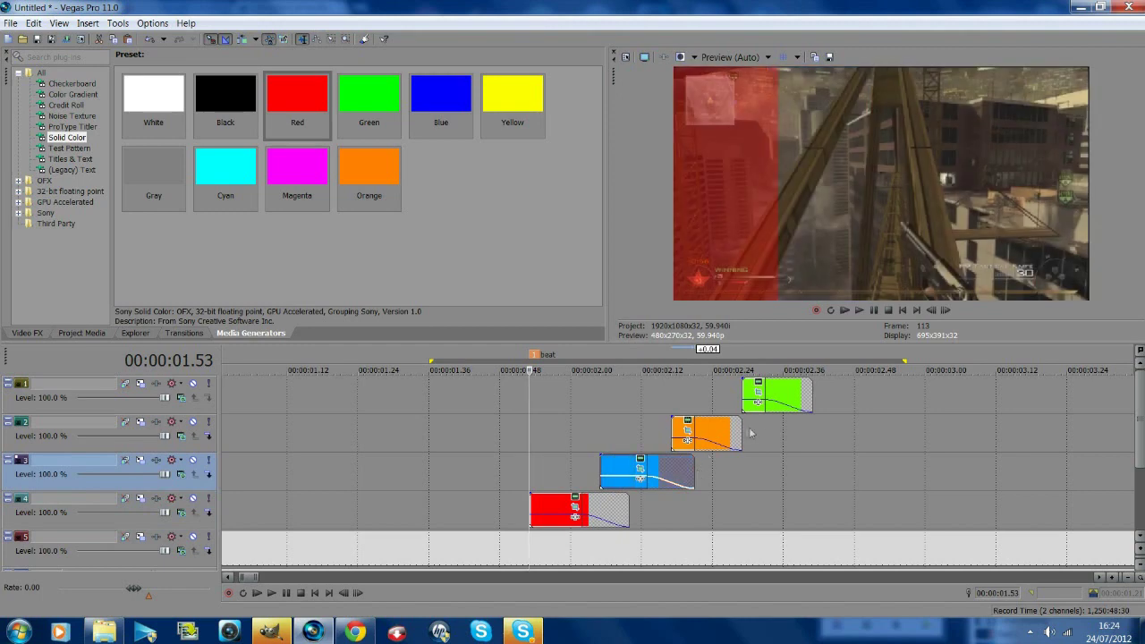
left_click_drag(741, 434, 756, 435)
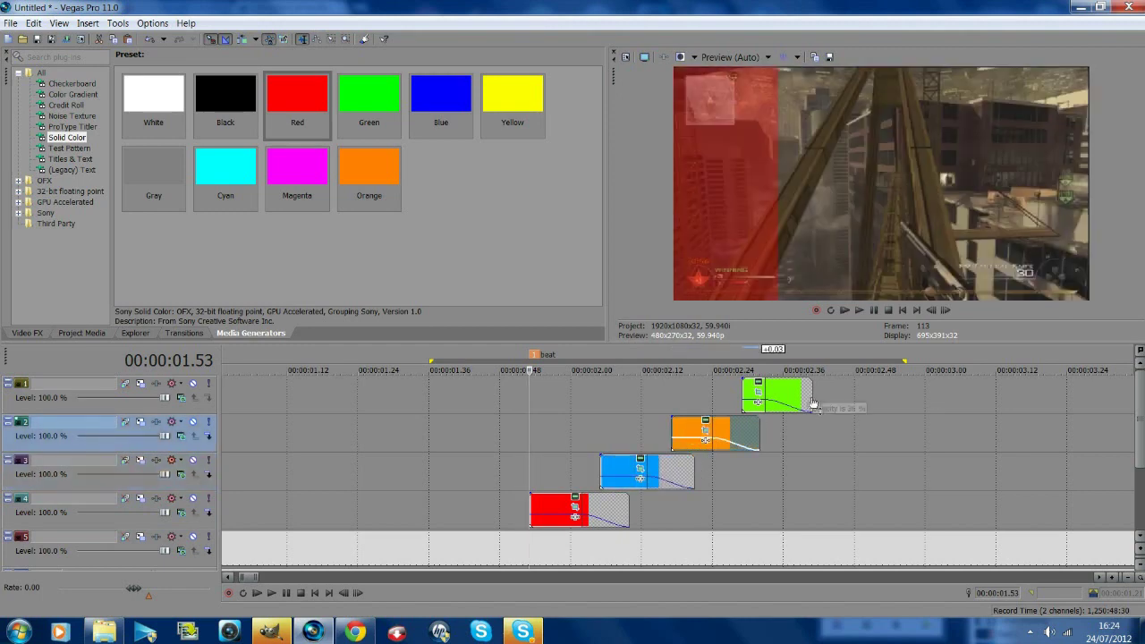
left_click_drag(811, 397, 830, 393)
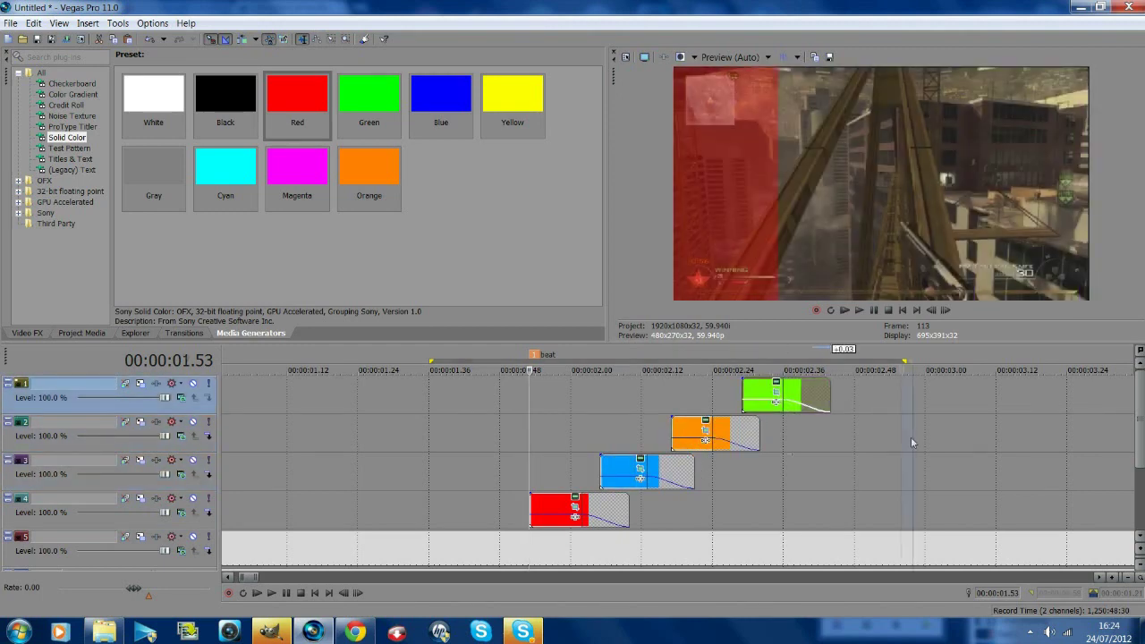
- Reselect the strips' span, replay it to check timing, and park the playhead at the green strip
left_click_drag(913, 439, 445, 454)
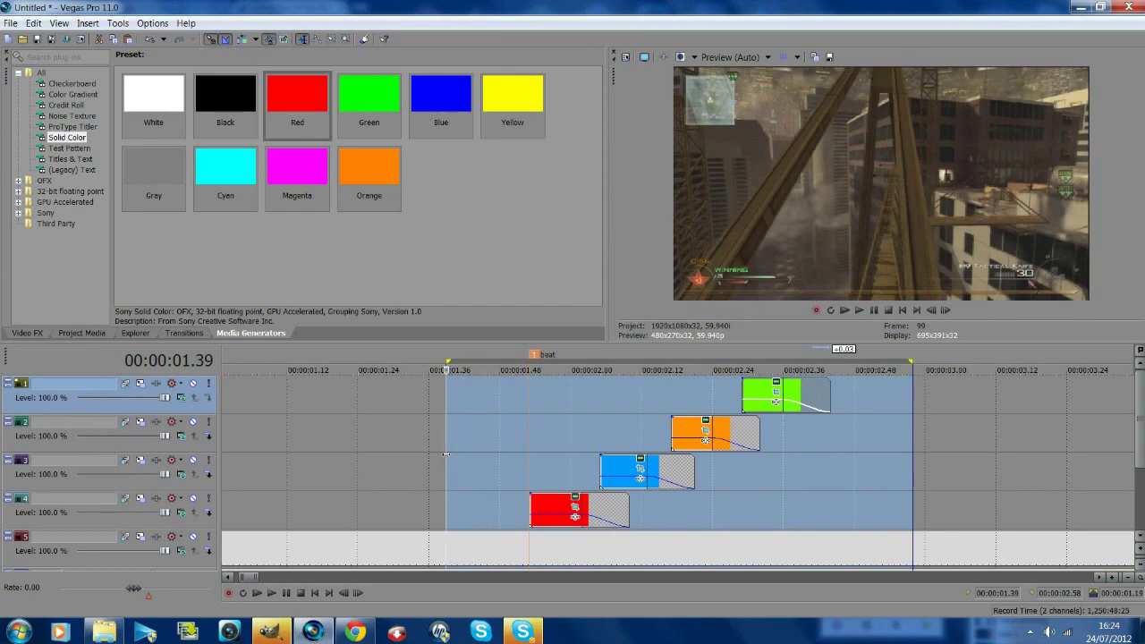
key("space")
left_click(869, 312)
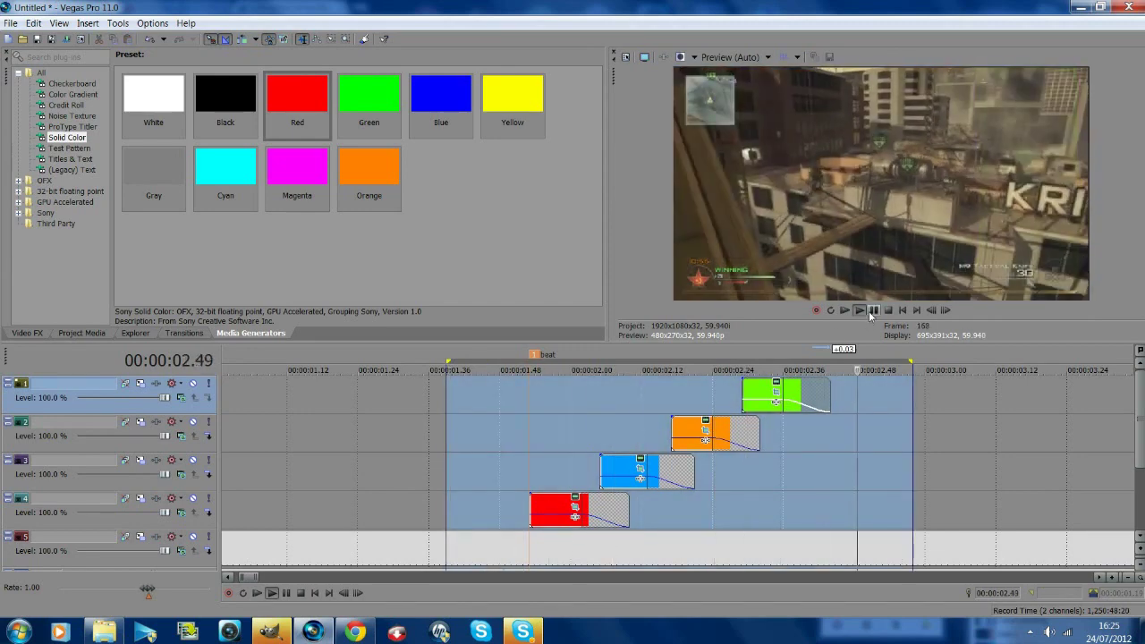
left_click(868, 311)
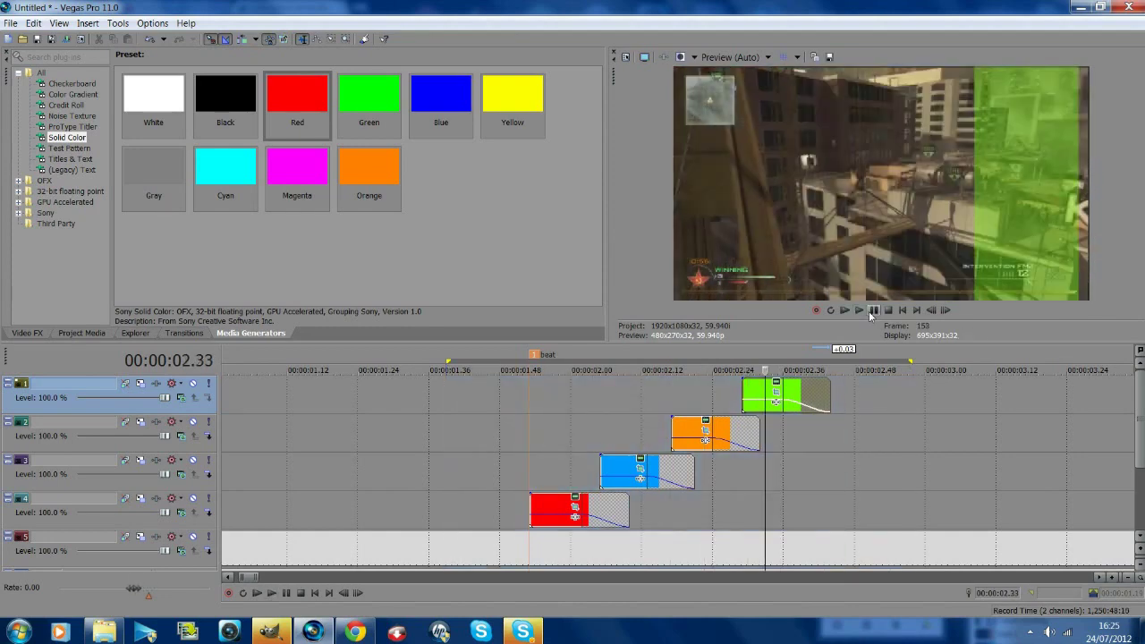
left_click(761, 394)
left_click(775, 396)
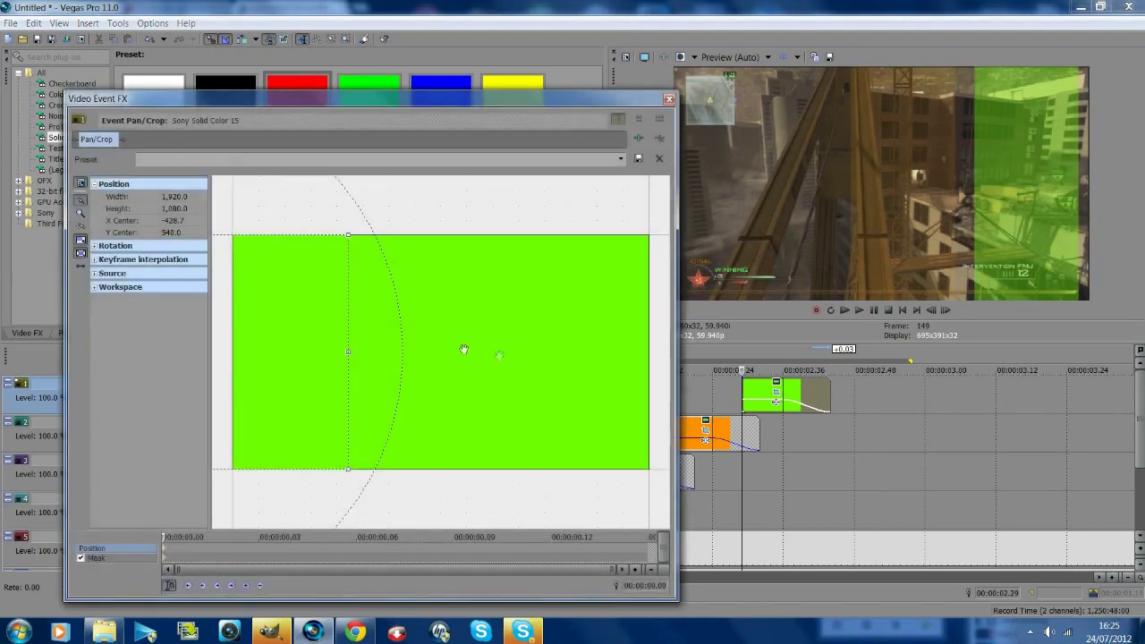
left_click_drag(545, 366, 525, 369)
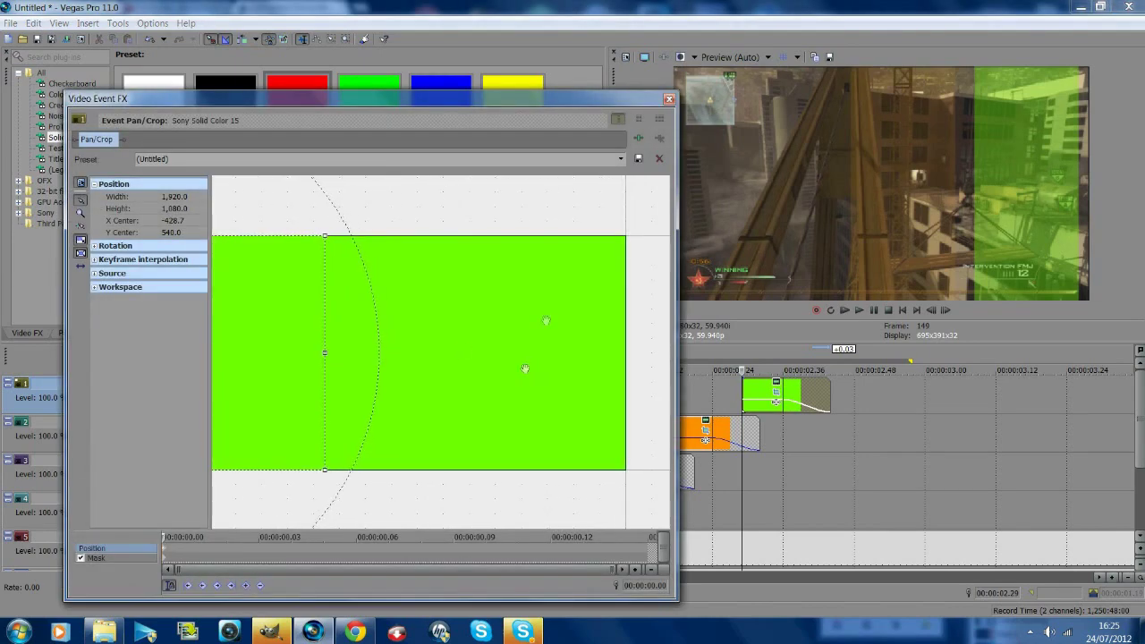
left_click(668, 99)
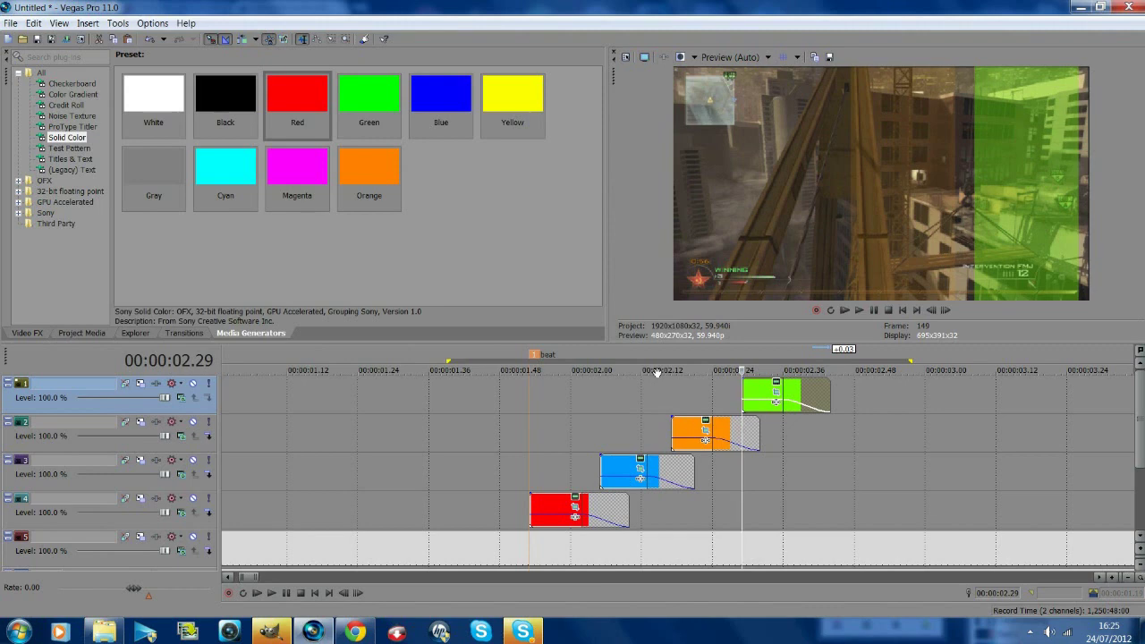
- Play the four staggered strips from the project start, then show the Video FX list
left_click(453, 478)
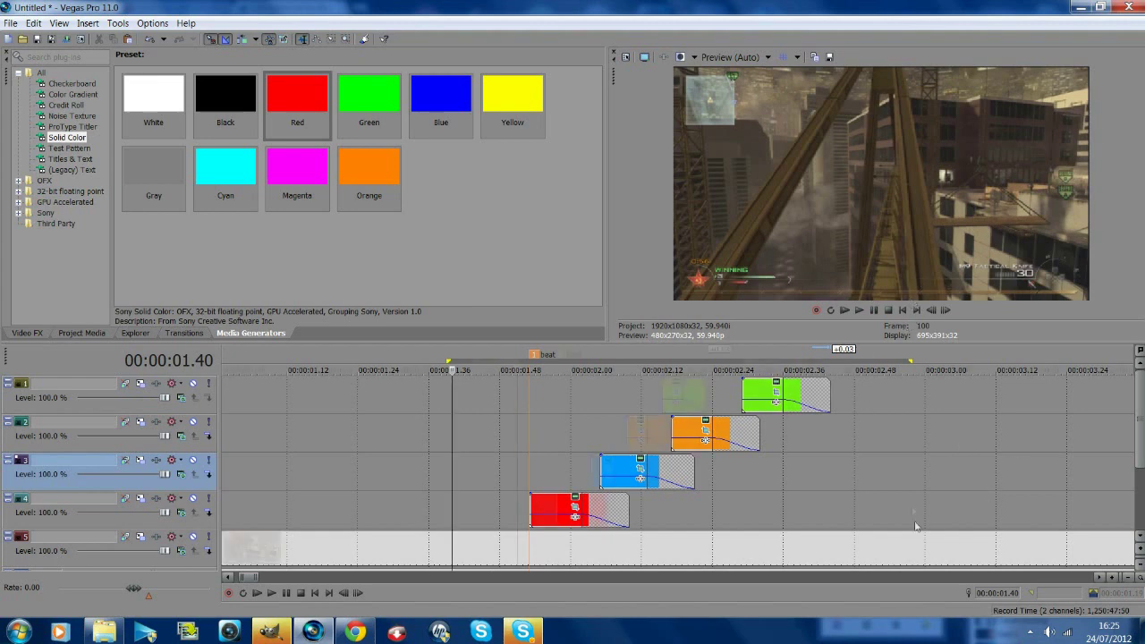
scroll(535, 391, "down", 5)
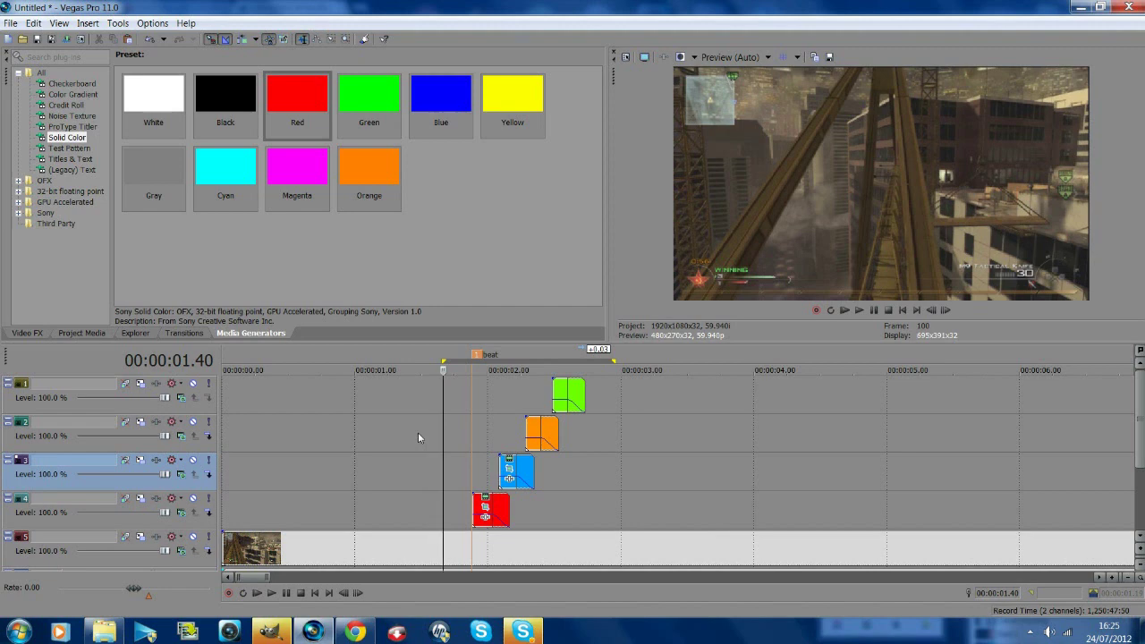
scroll(540, 470, "up", 2)
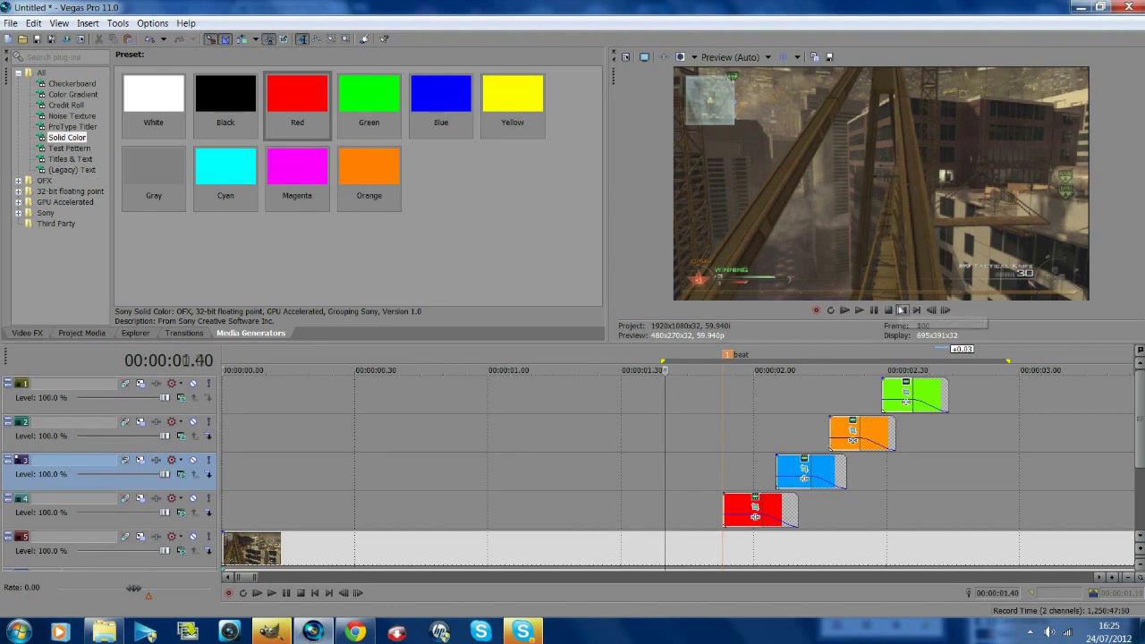
left_click(902, 310)
left_click(858, 310)
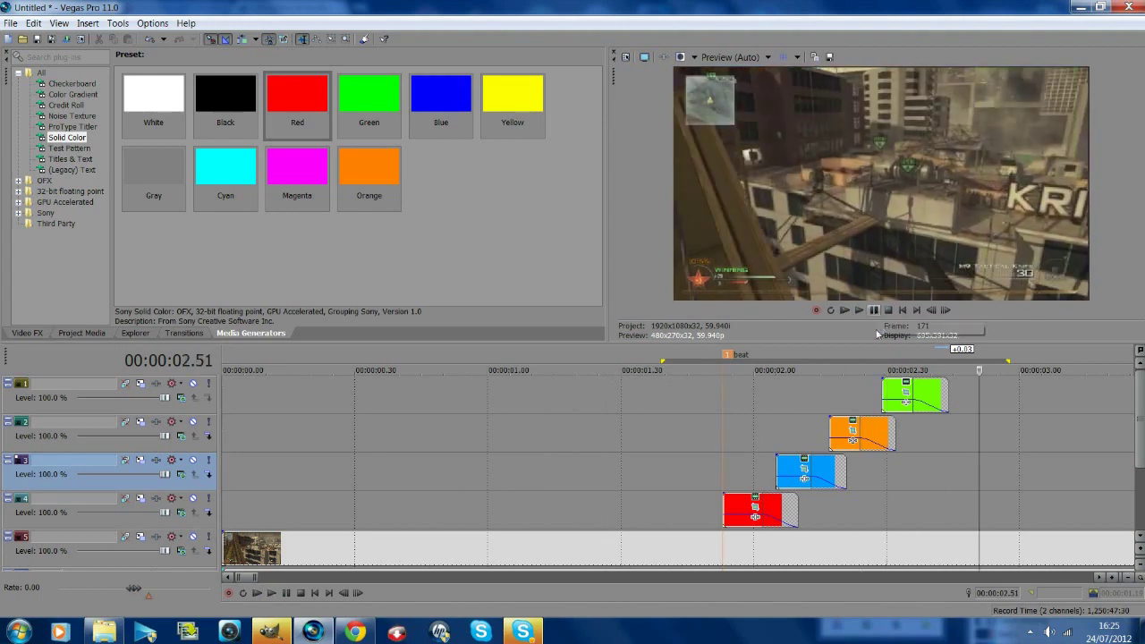
left_click(696, 449)
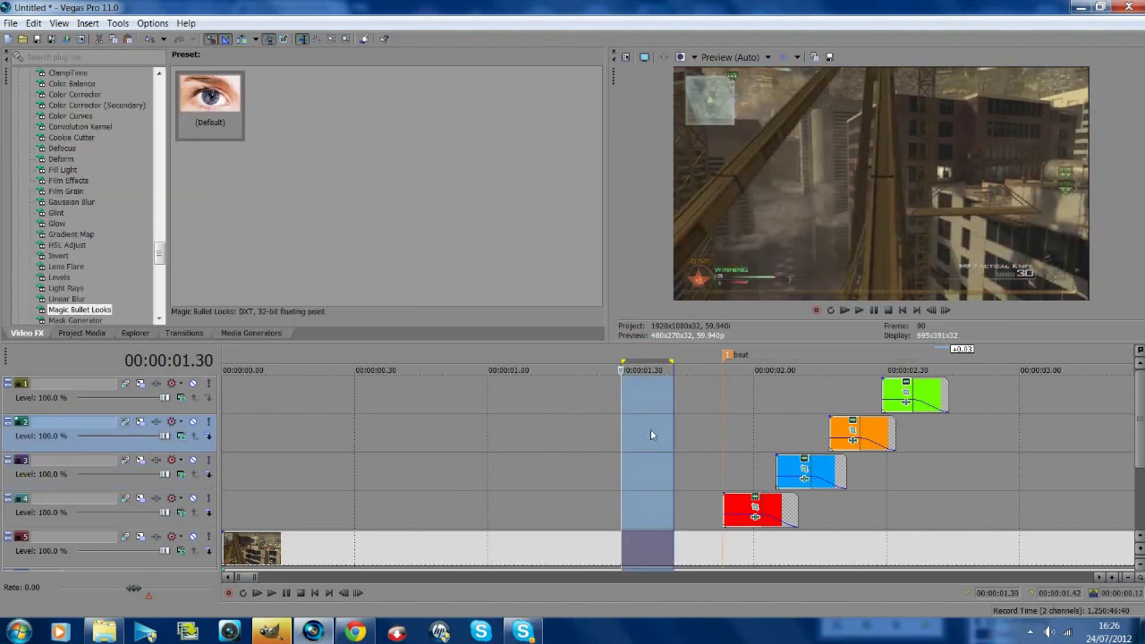
left_click(650, 428)
left_click(711, 447)
left_click(713, 444)
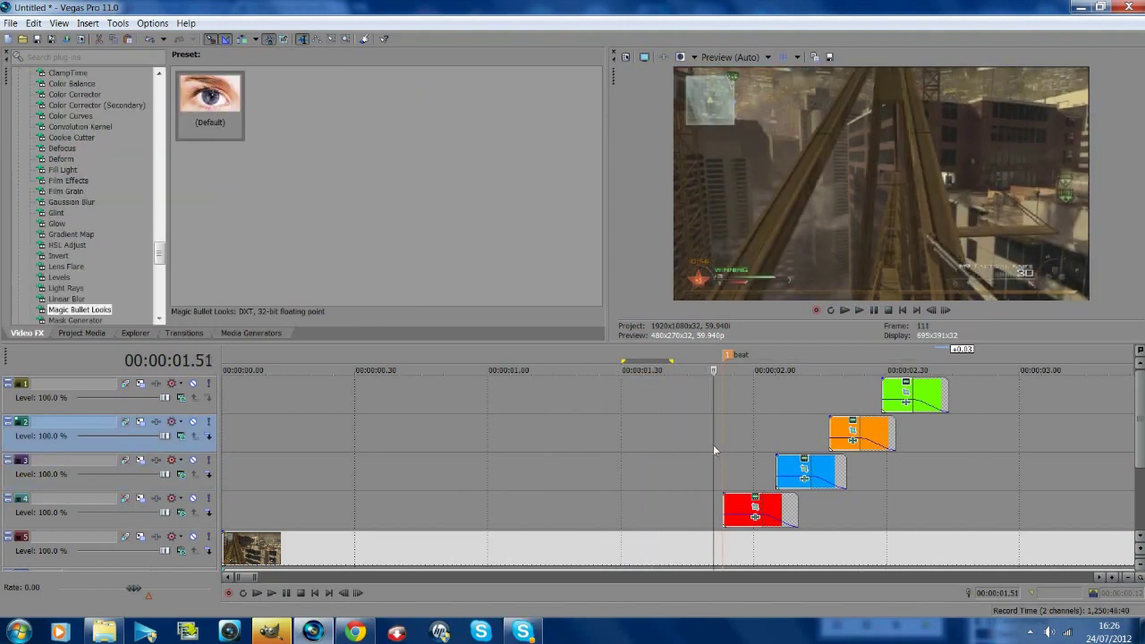